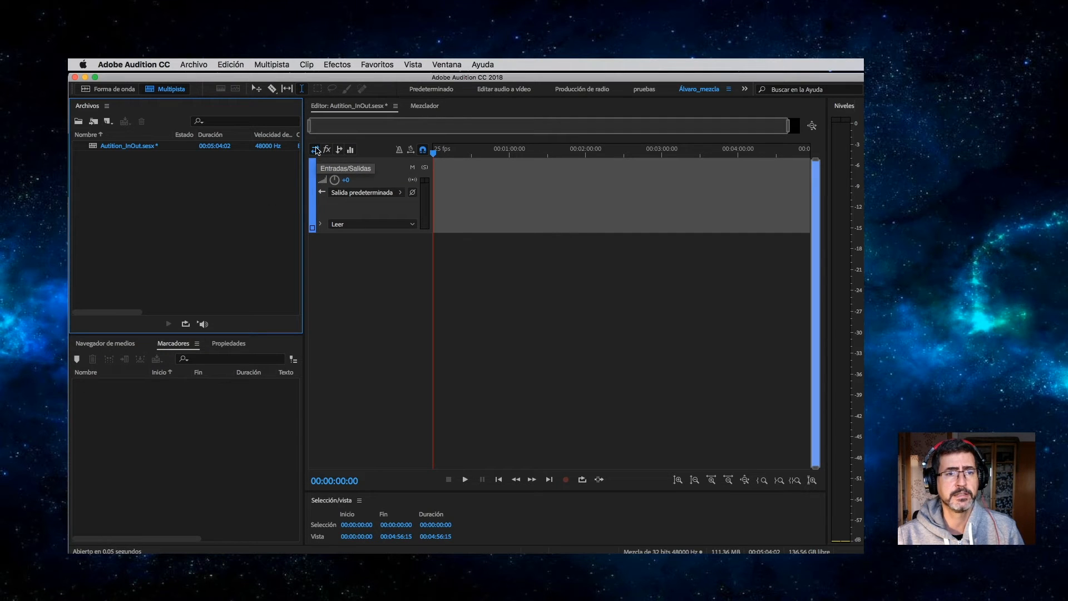
Drag the Maestro master track's lower border down so the track fills more of the editor.
left_click_drag(339, 232, 341, 315)
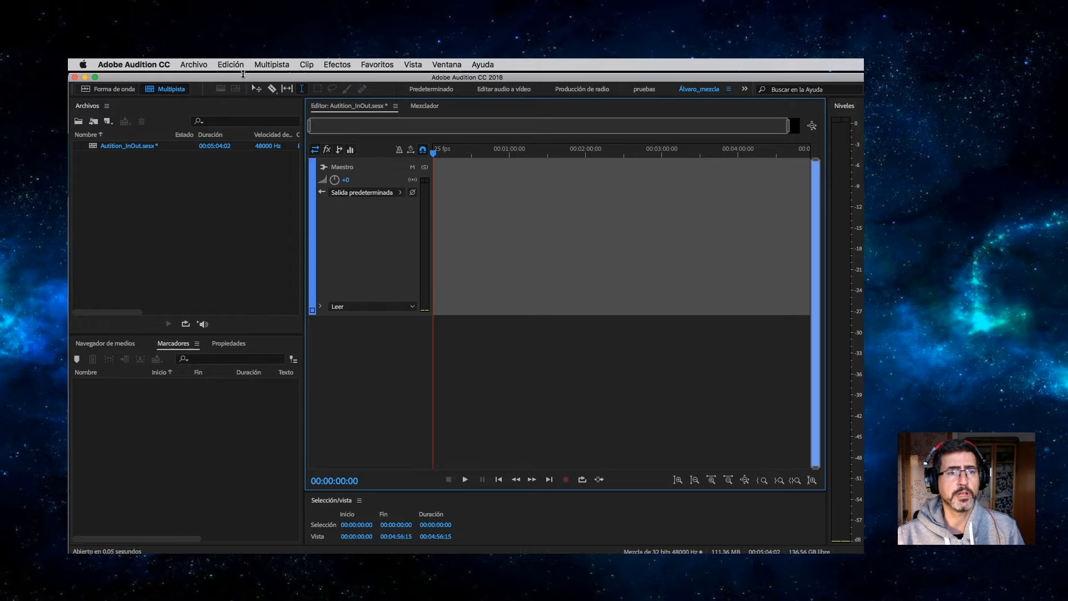
Add a new audio track above Maestro and rename it from Pista 2 to Drums.
left_click(267, 67)
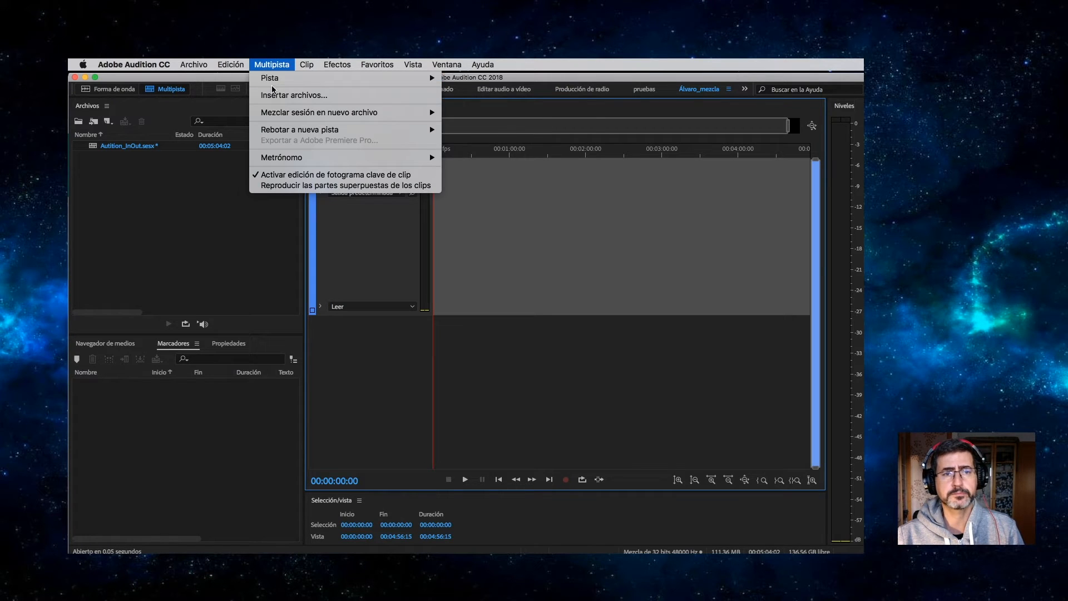
mouse_move(280, 85)
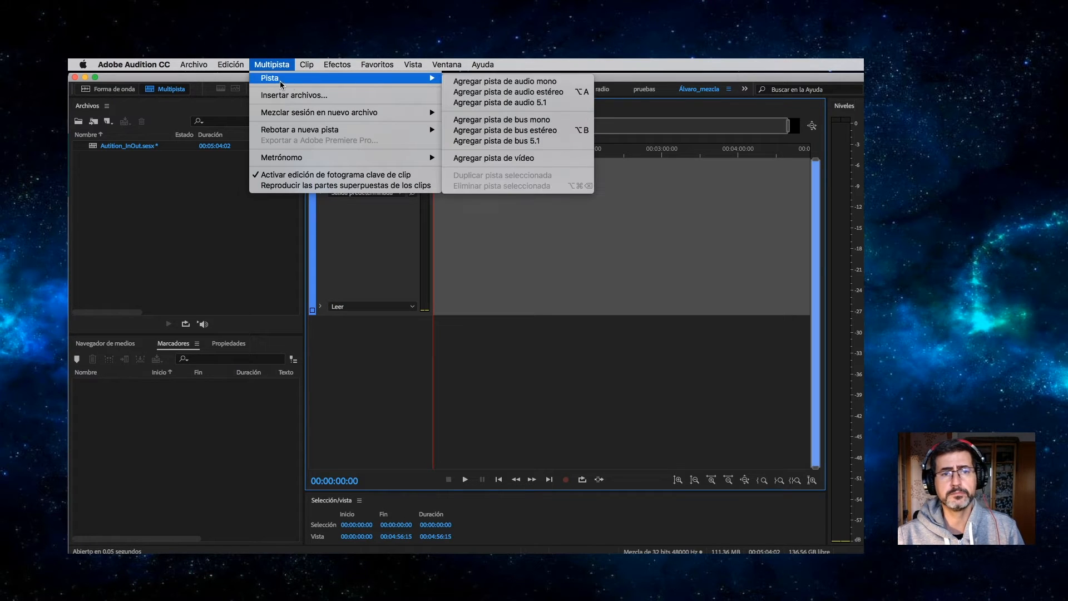
left_click(519, 83)
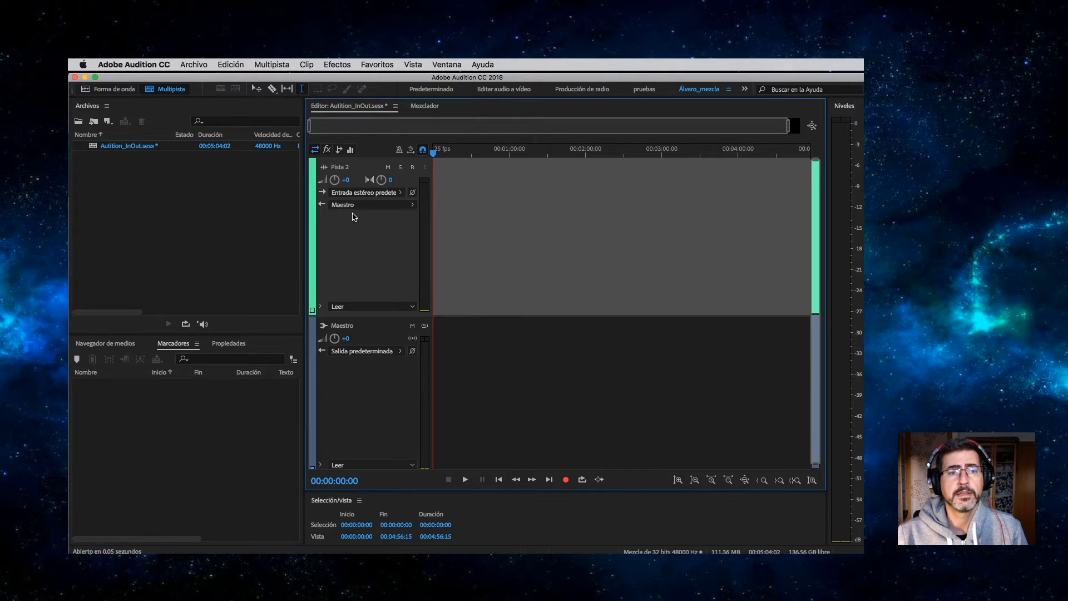
left_click(340, 166)
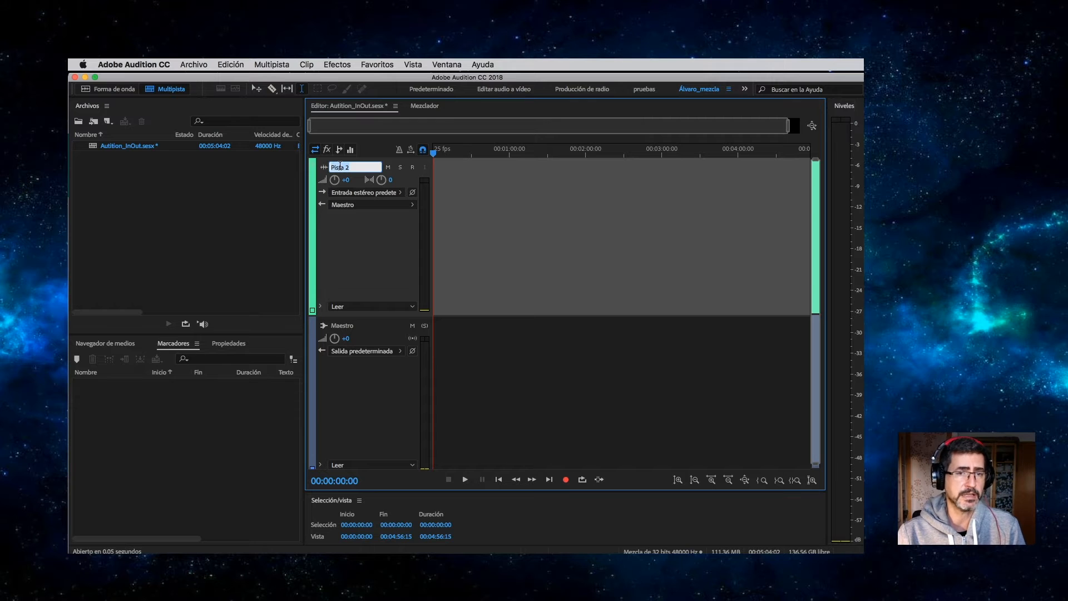
type("Drums")
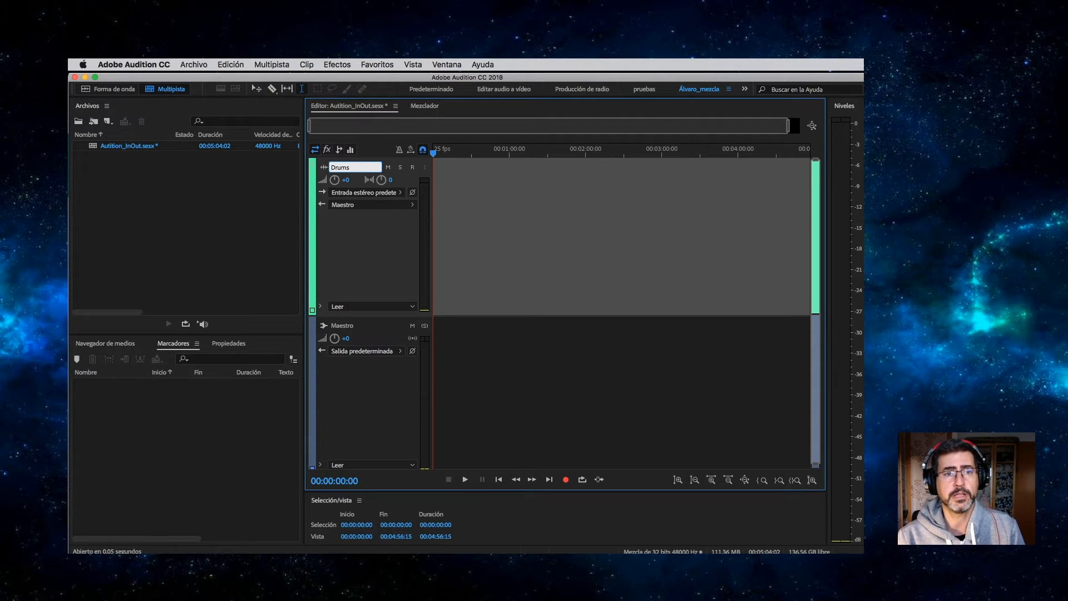
key("Return")
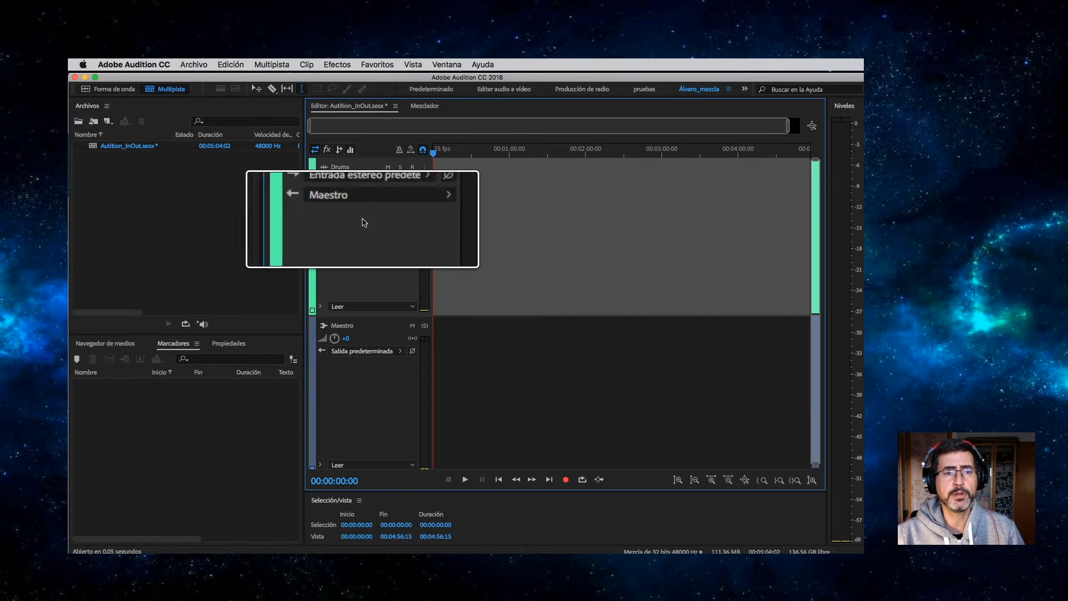
scroll(362, 239, "up", 3)
scroll(361, 238, "down", 7)
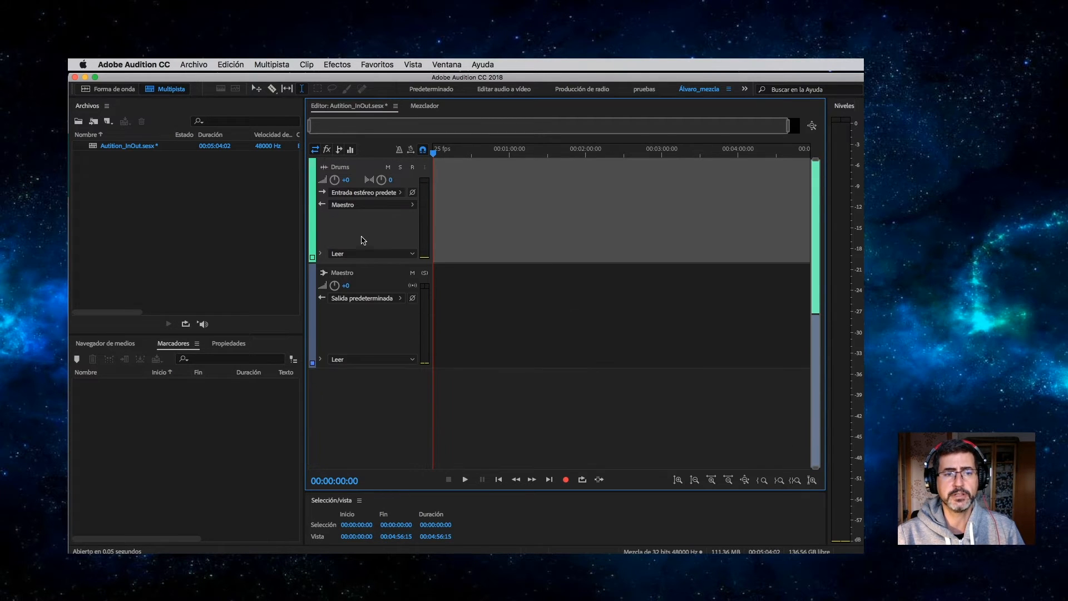
Enlarge the Drums track and open Hardware de audio from its input source menu.
scroll(361, 230, "down", 3)
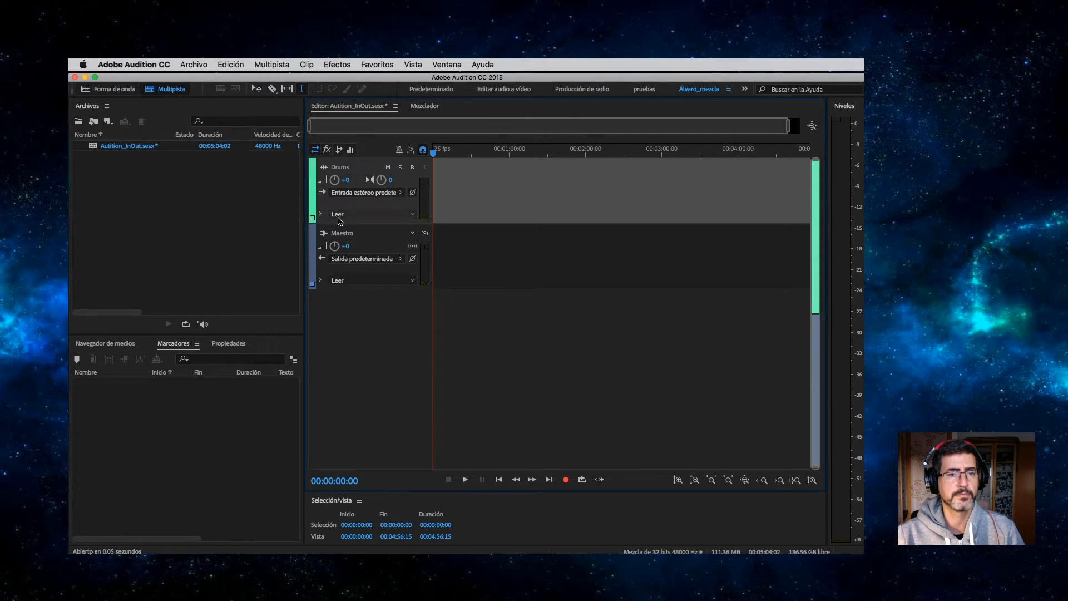
left_click_drag(339, 222, 340, 271)
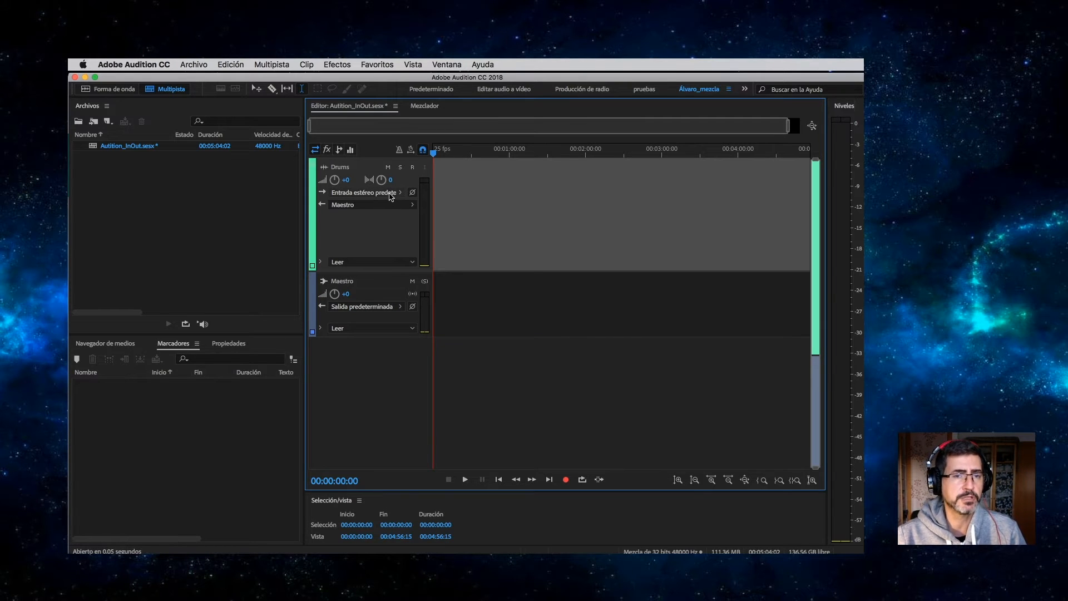
left_click(391, 197)
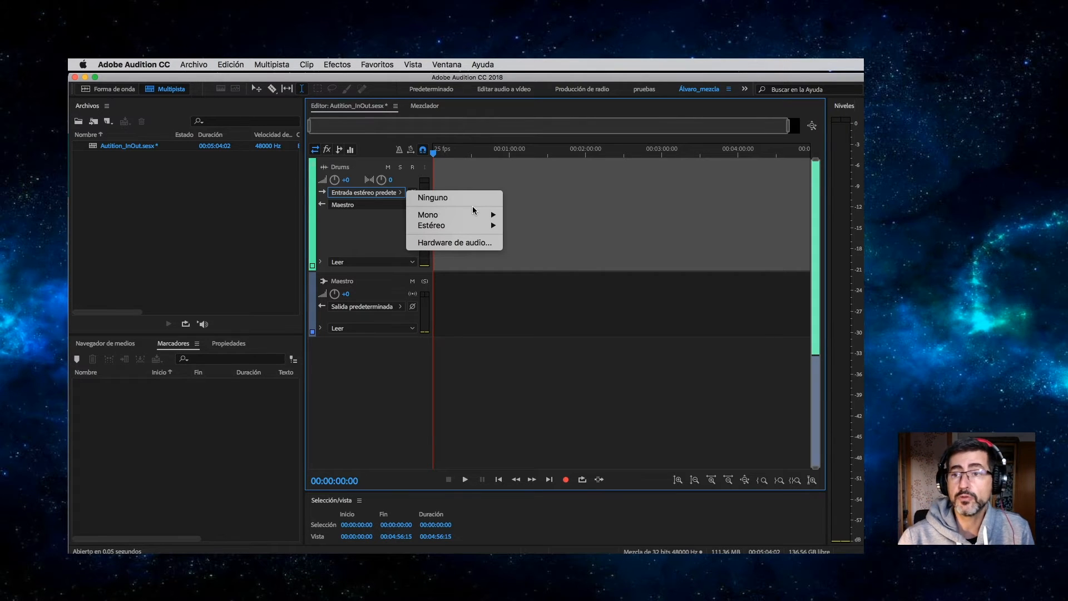
left_click(451, 243)
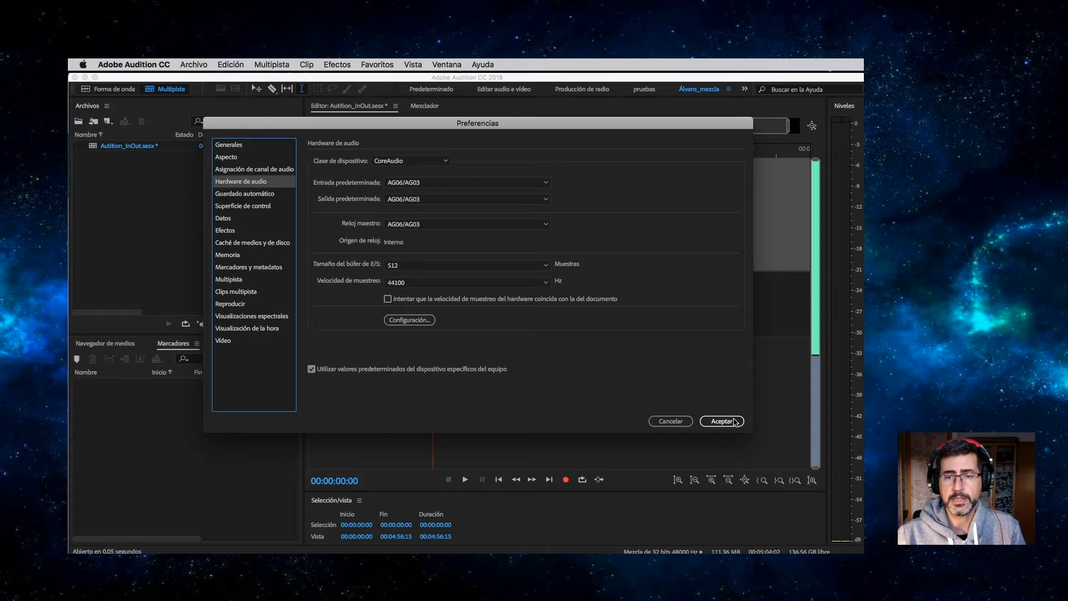
Accept the audio hardware preferences with AG06/AG03 as default input and output.
left_click(733, 421)
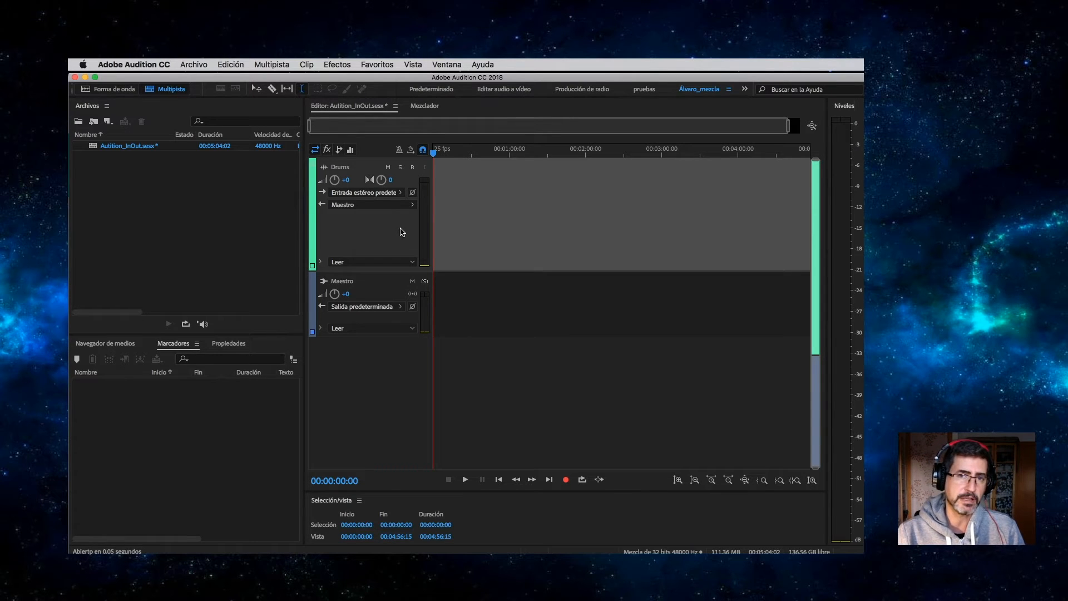
Set the Drums input to mono [01M] AG06/AG03: In 1 and arm it for recording.
left_click(398, 193)
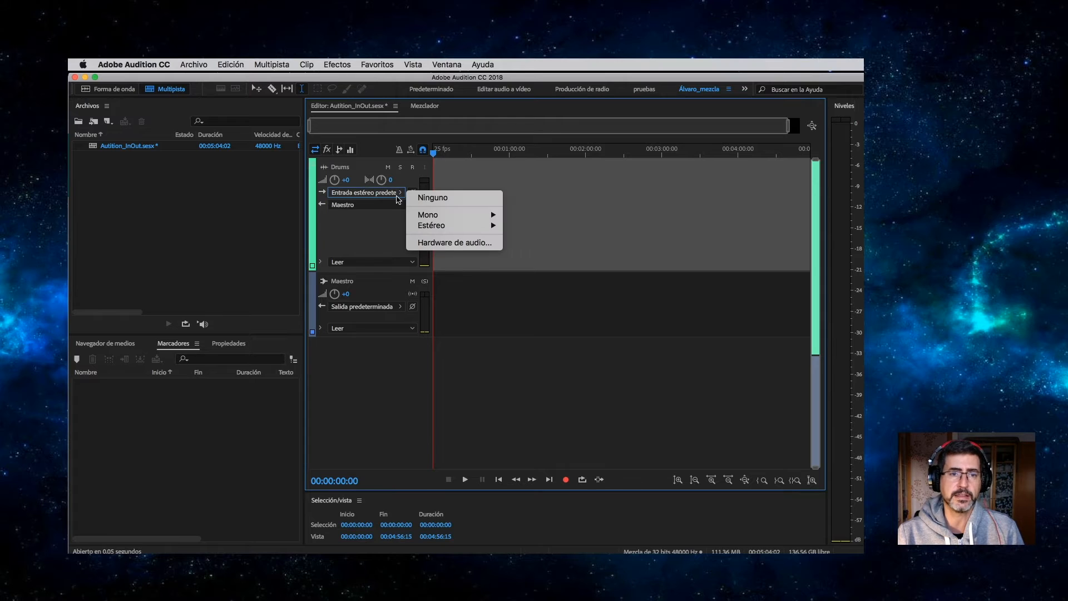
mouse_move(416, 215)
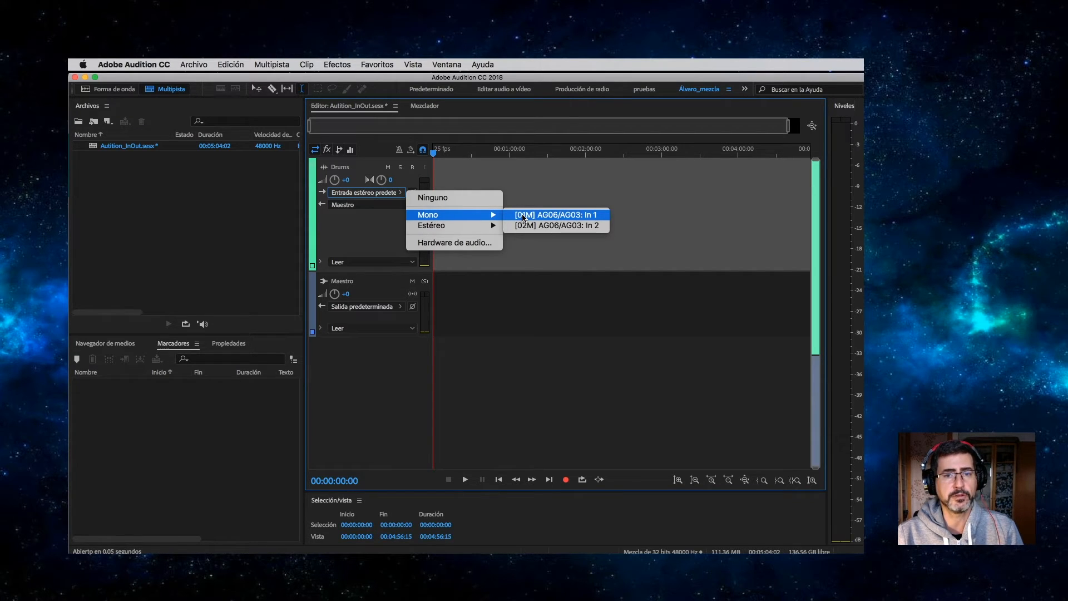
mouse_move(470, 231)
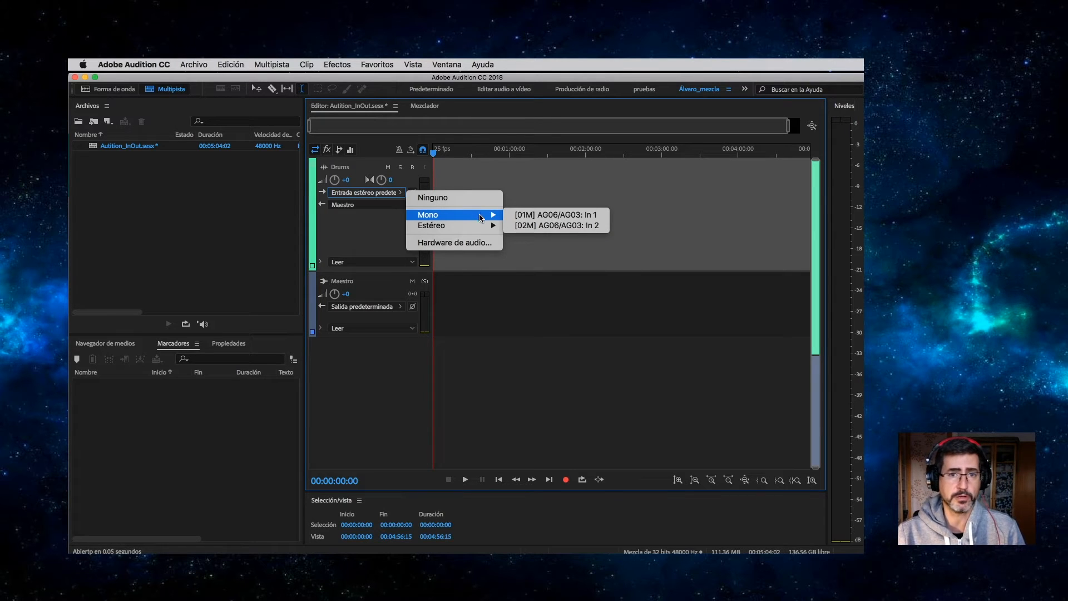
left_click(573, 216)
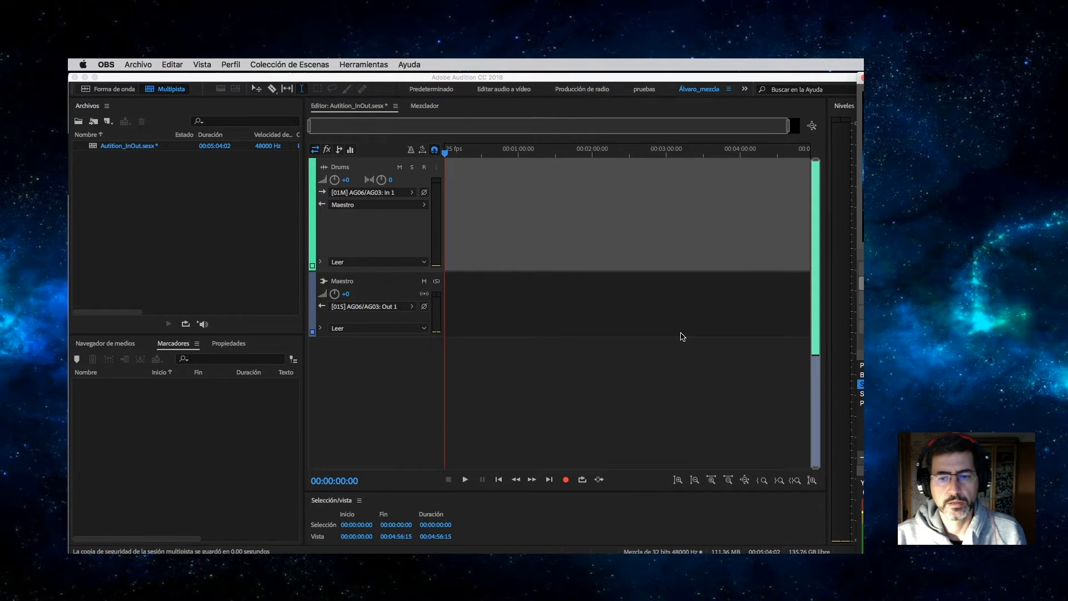
left_click(425, 168)
left_click(425, 169)
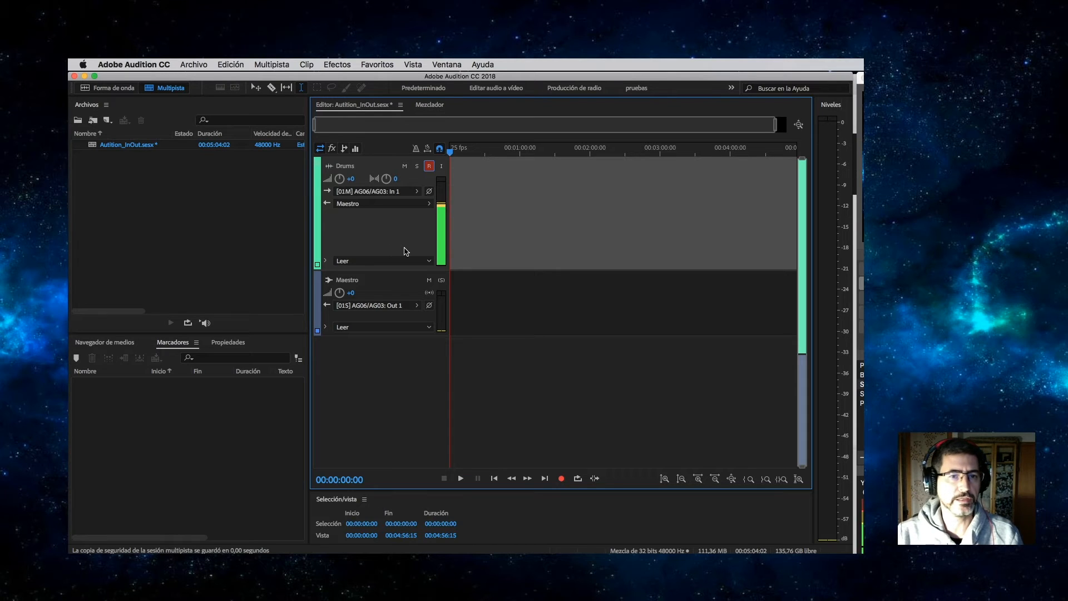
Record a 15-second take, Drums_001.wav, onto the Drums track.
left_click(562, 479)
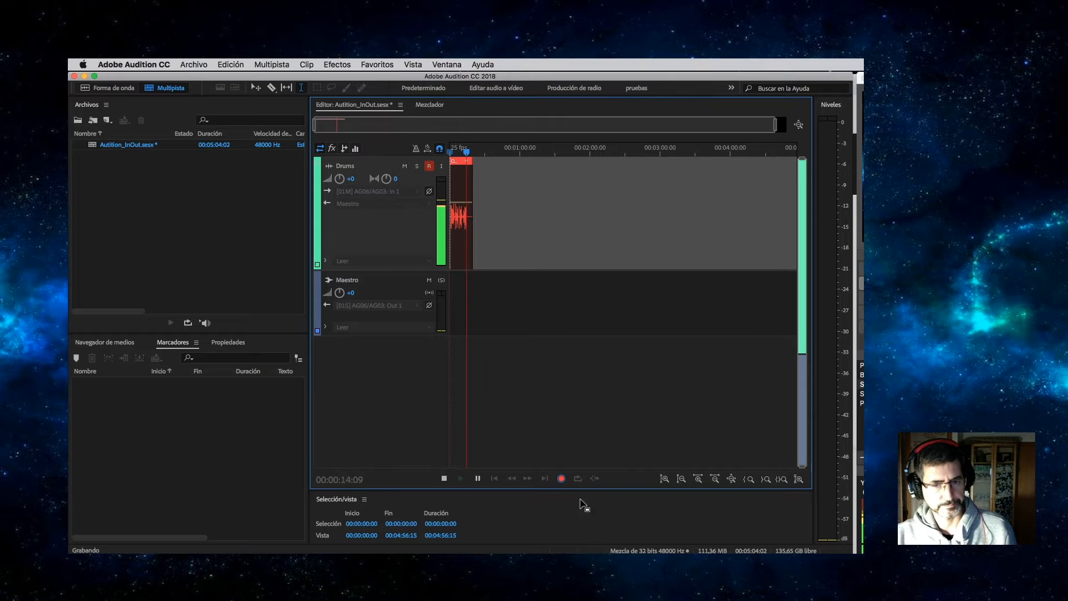
left_click(563, 479)
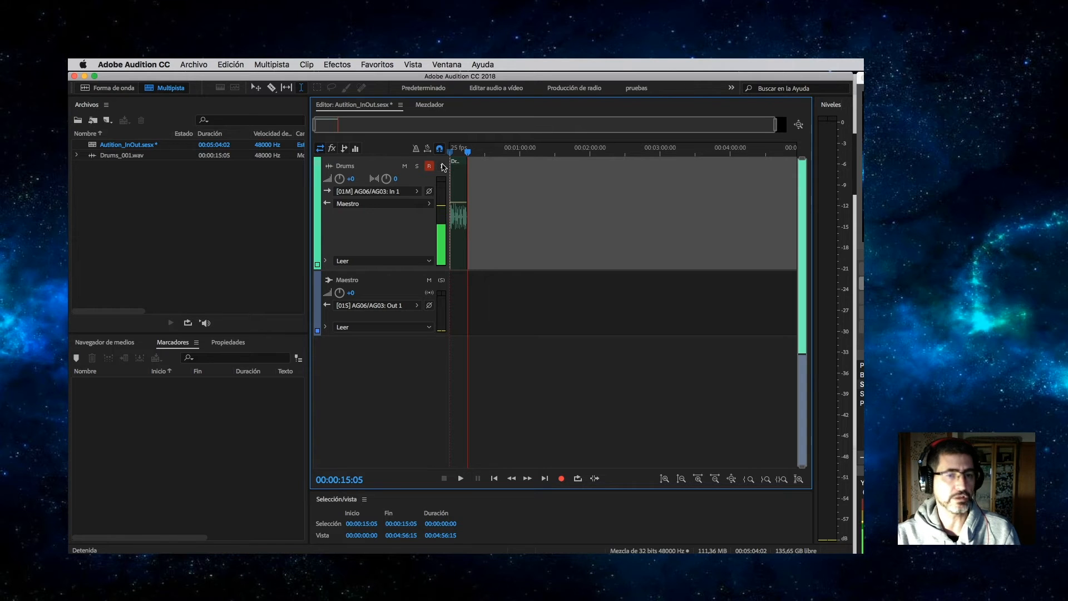
left_click(442, 166)
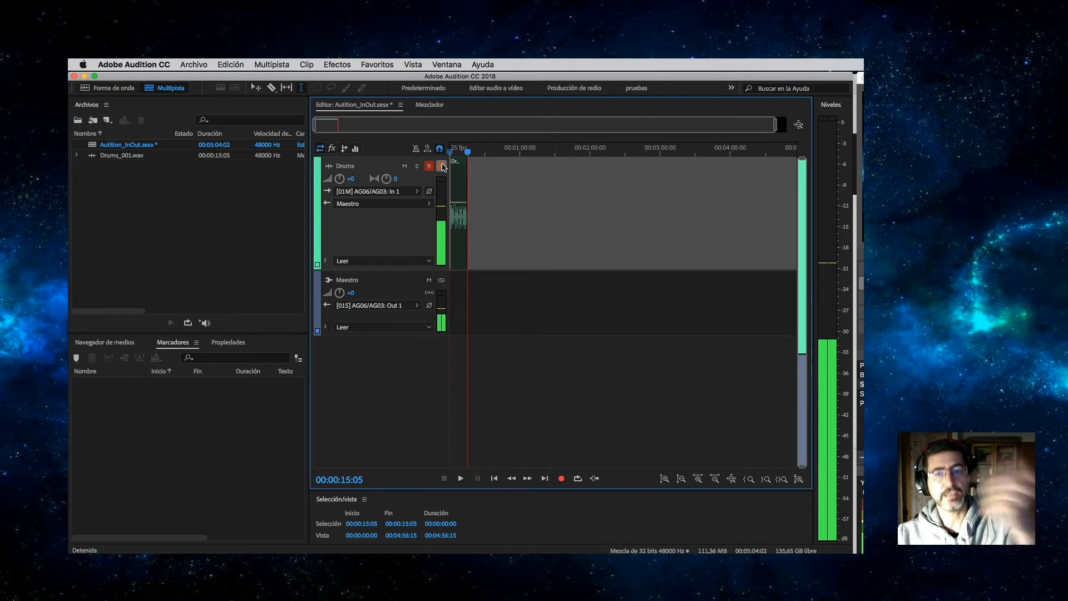
left_click(442, 166)
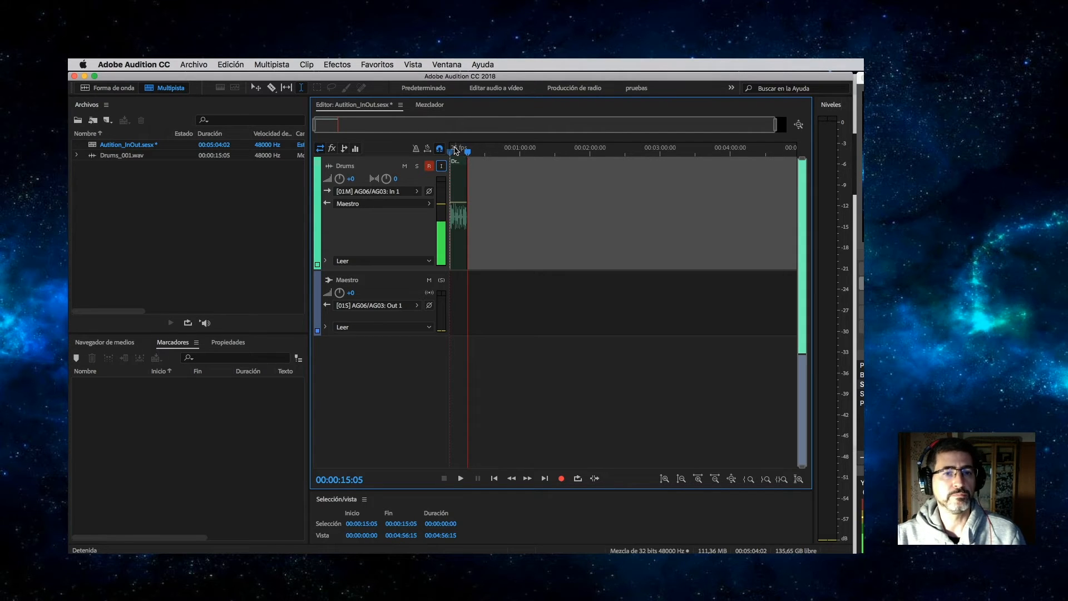
Add a stereo track named guitar, return the playhead to the start, and disarm Drums.
left_click(273, 64)
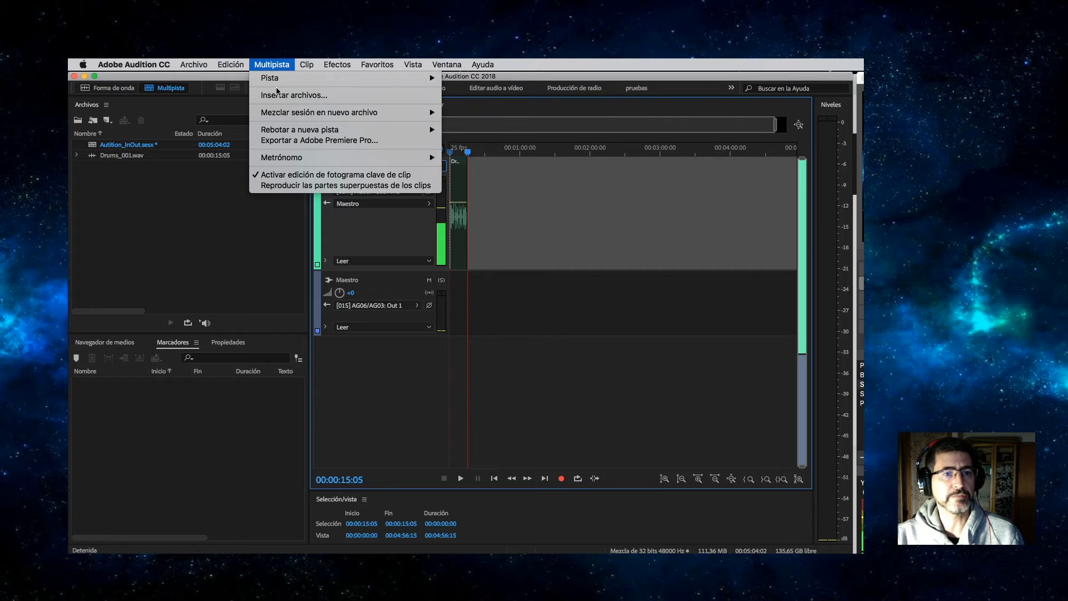
mouse_move(429, 79)
left_click(509, 90)
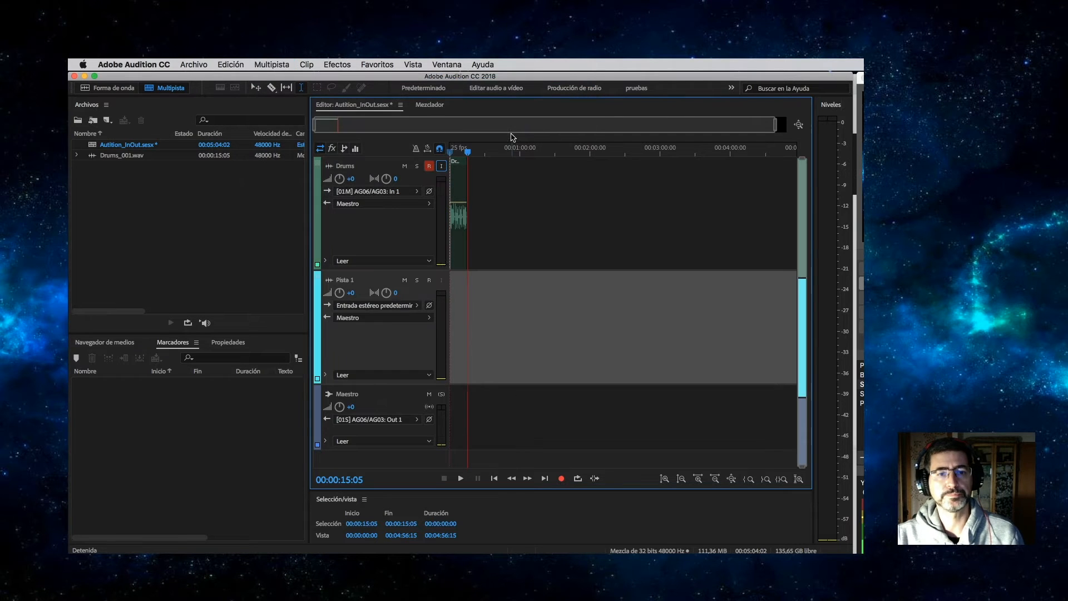
left_click(350, 280)
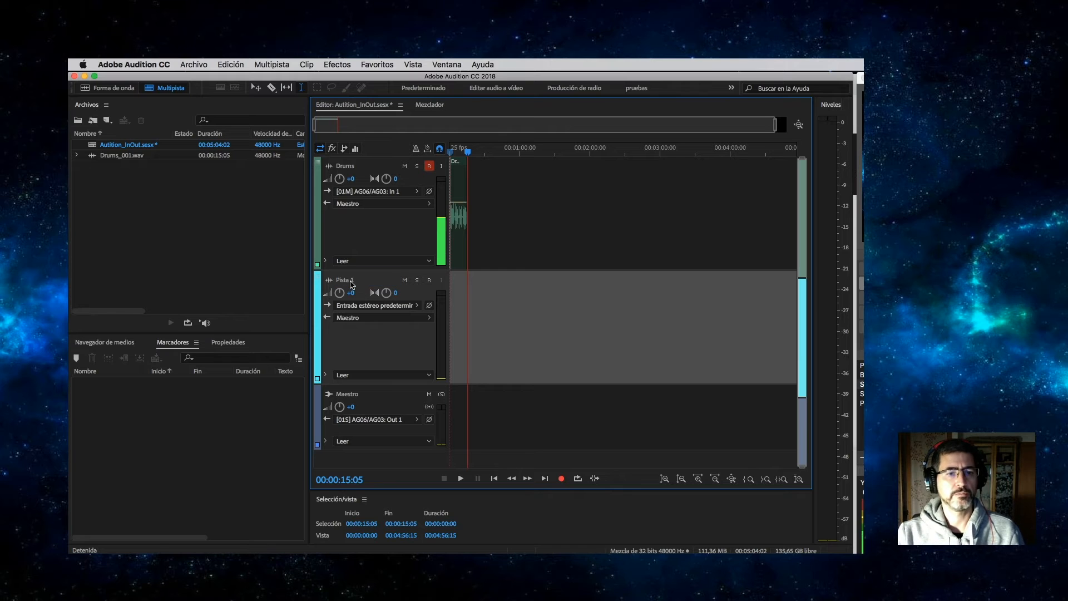
type("guitar")
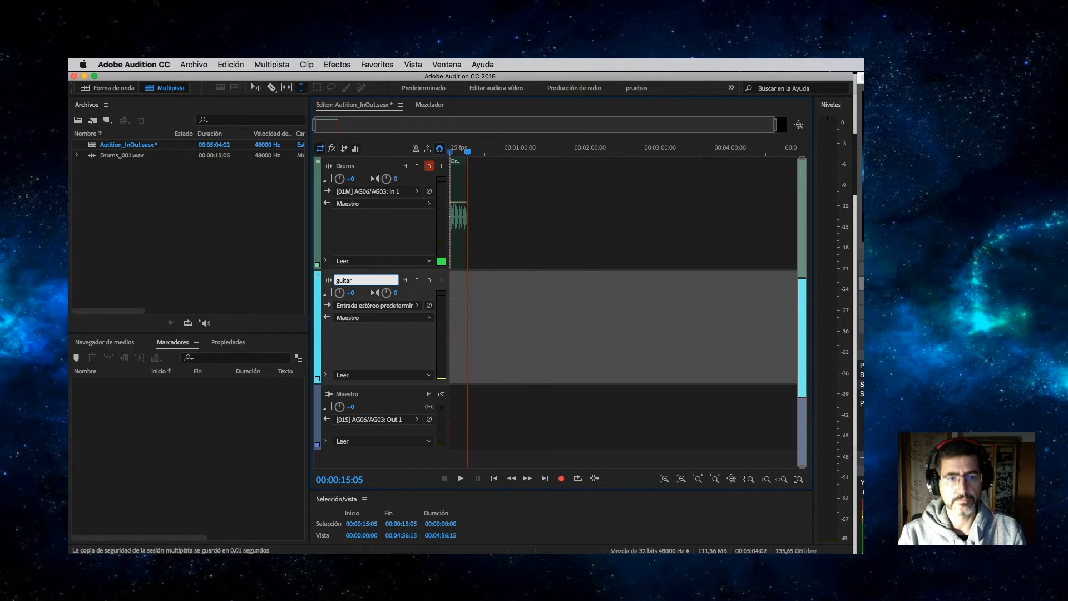
key("Return")
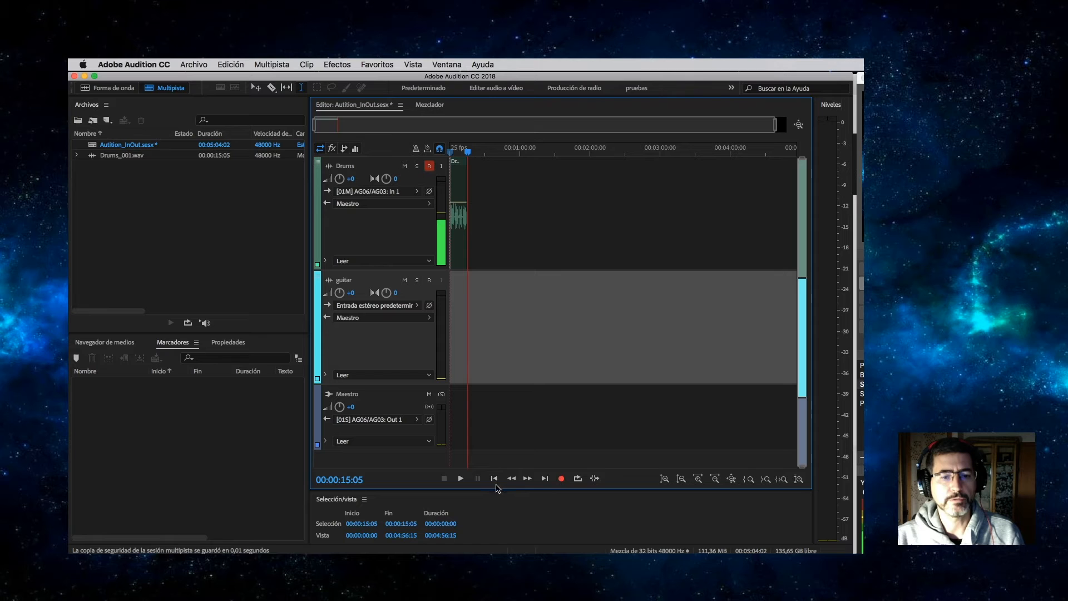
left_click(494, 478)
left_click(429, 166)
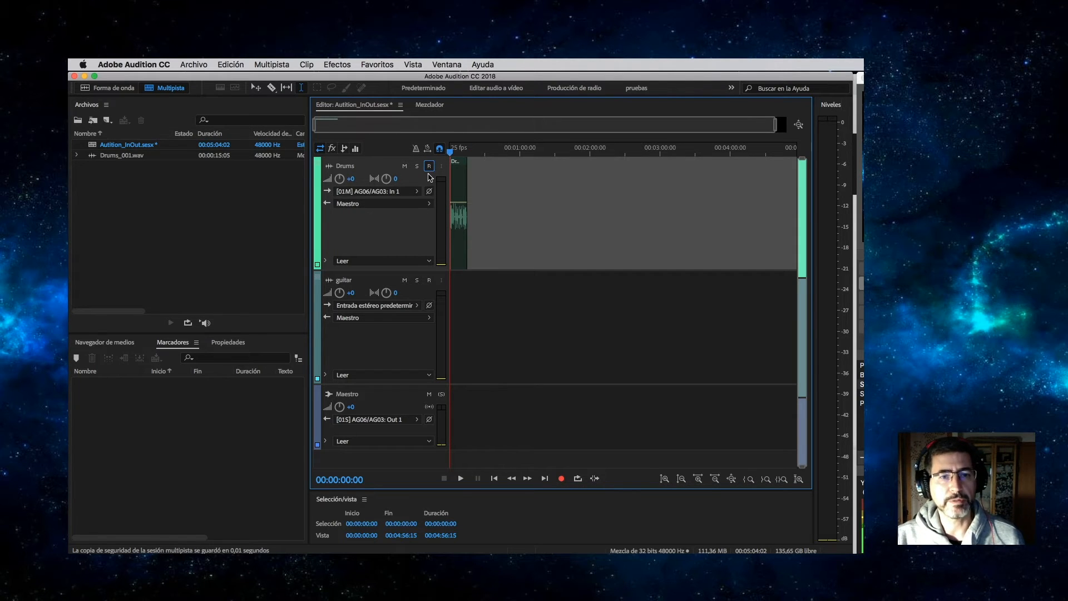
Arm the guitar track and record a 13-second take, guitar_002.wav.
left_click(428, 279)
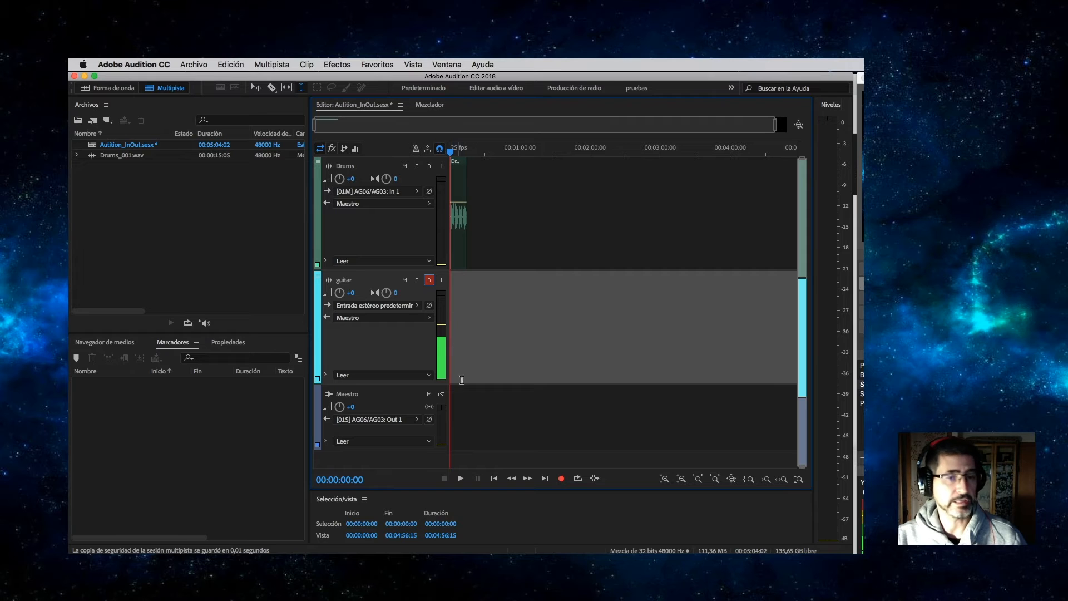
left_click(561, 478)
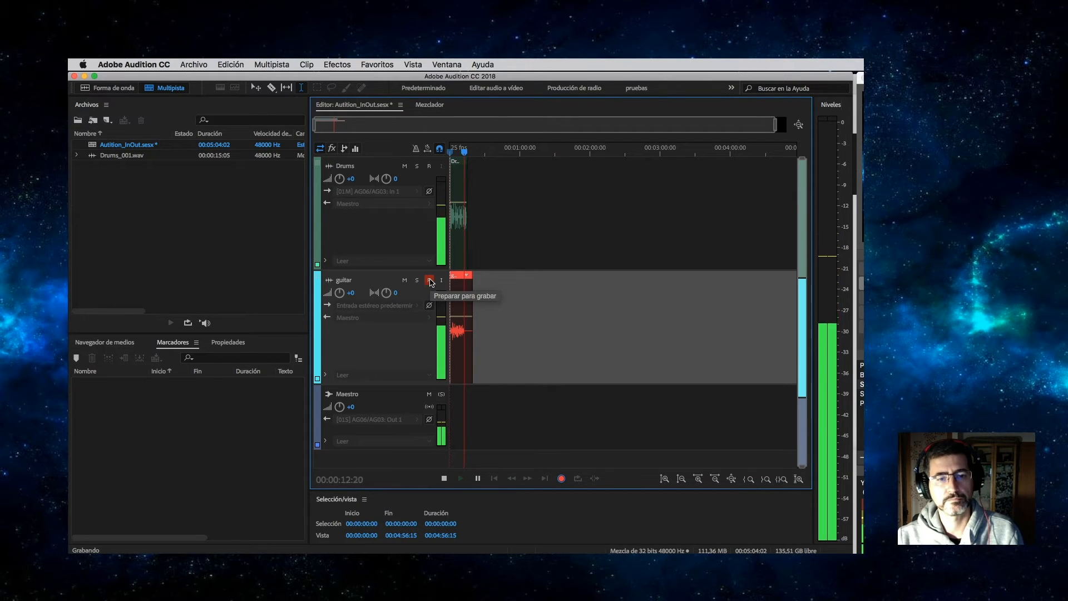
key("space")
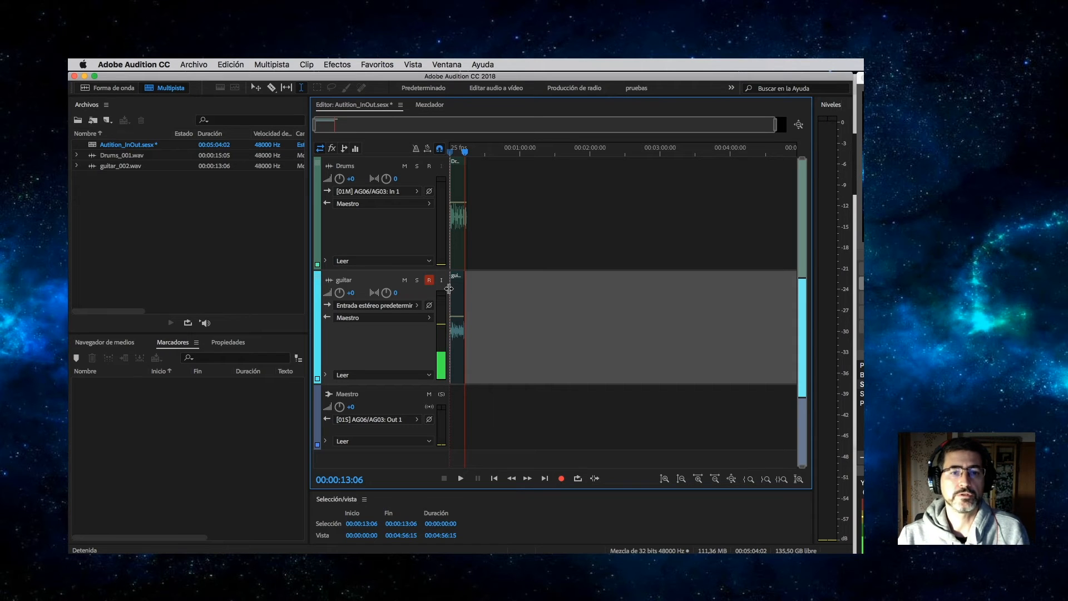
left_click_drag(464, 151, 429, 151)
key("space")
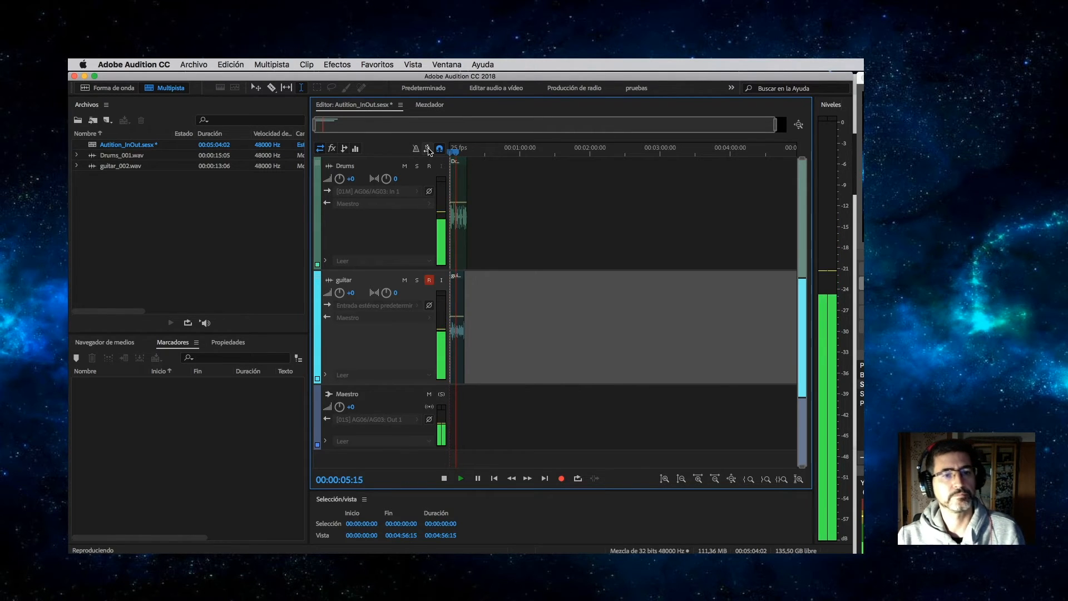
key("space")
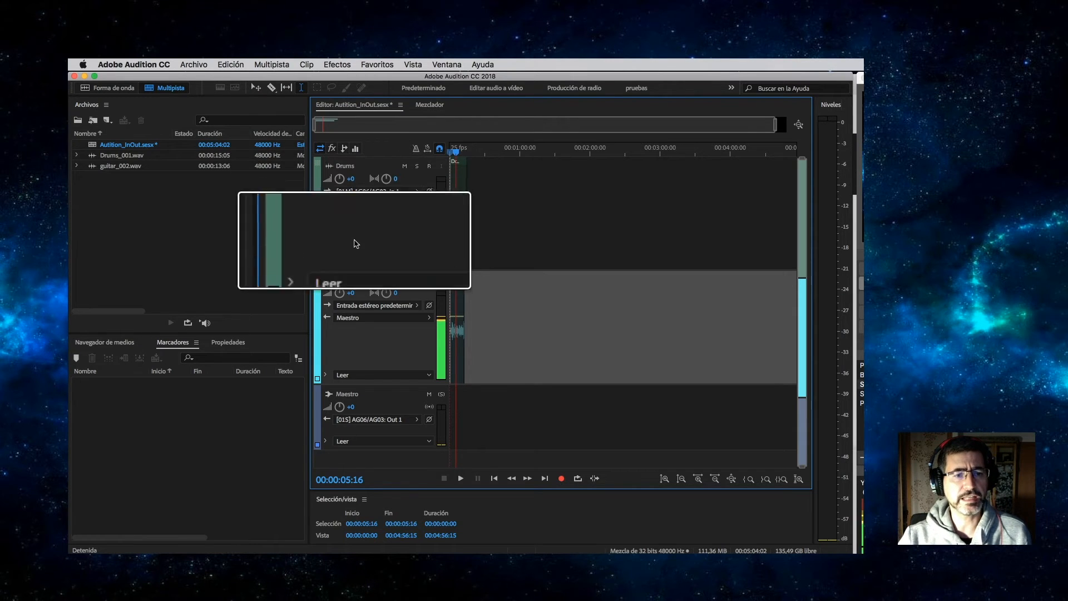
Switch to the Mezclador view, play back the levels, and disarm the guitar track.
left_click(429, 105)
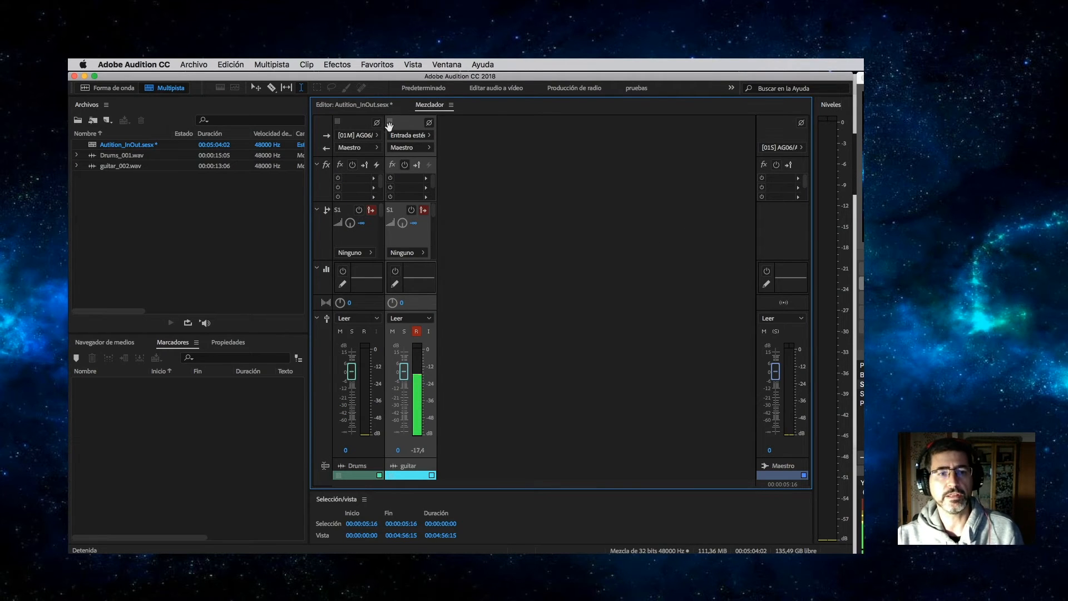
key("space")
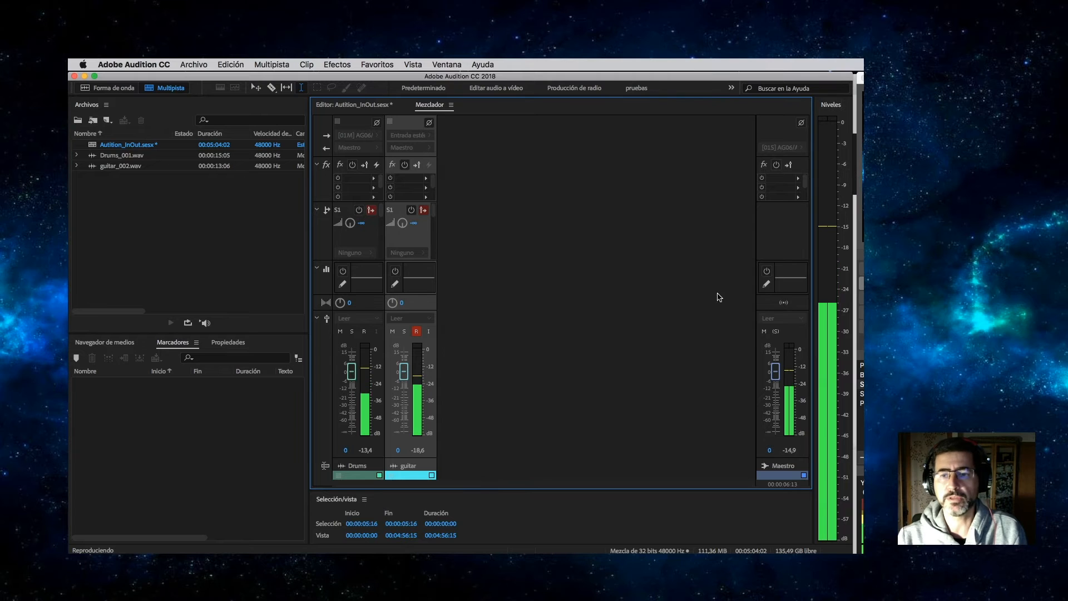
left_click(417, 331)
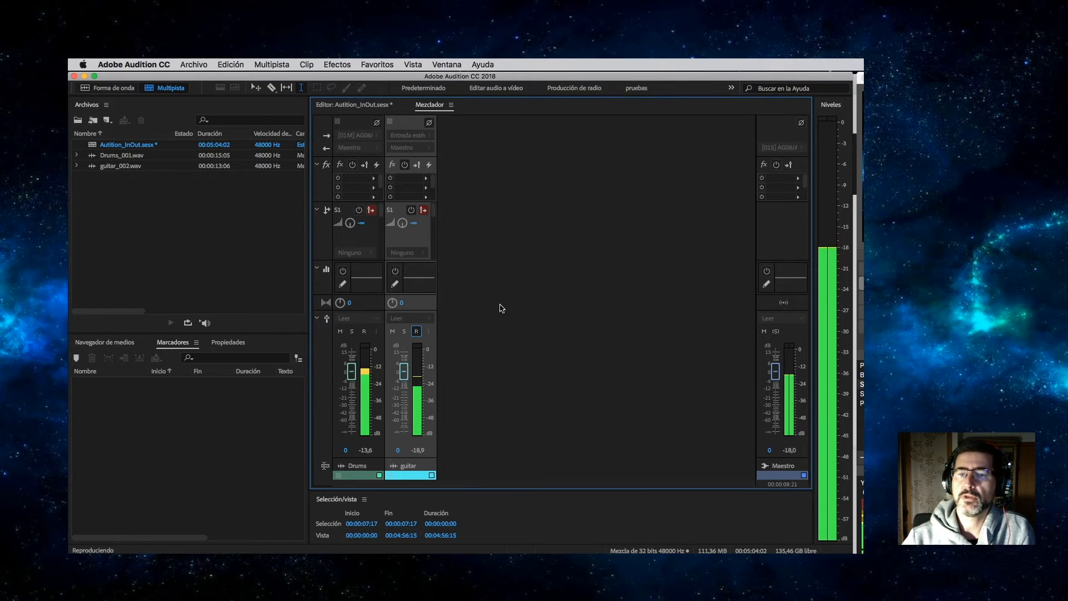
key("space")
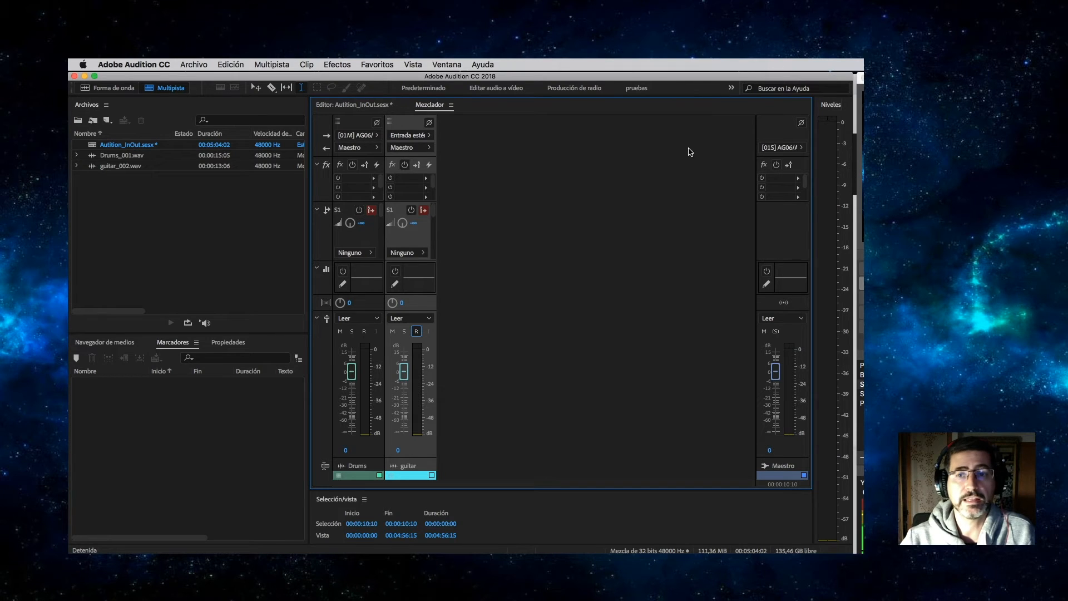
Inspect the Maestro input and Drums output routing unchanged, then delete the Drums and guitar tracks.
left_click(781, 148)
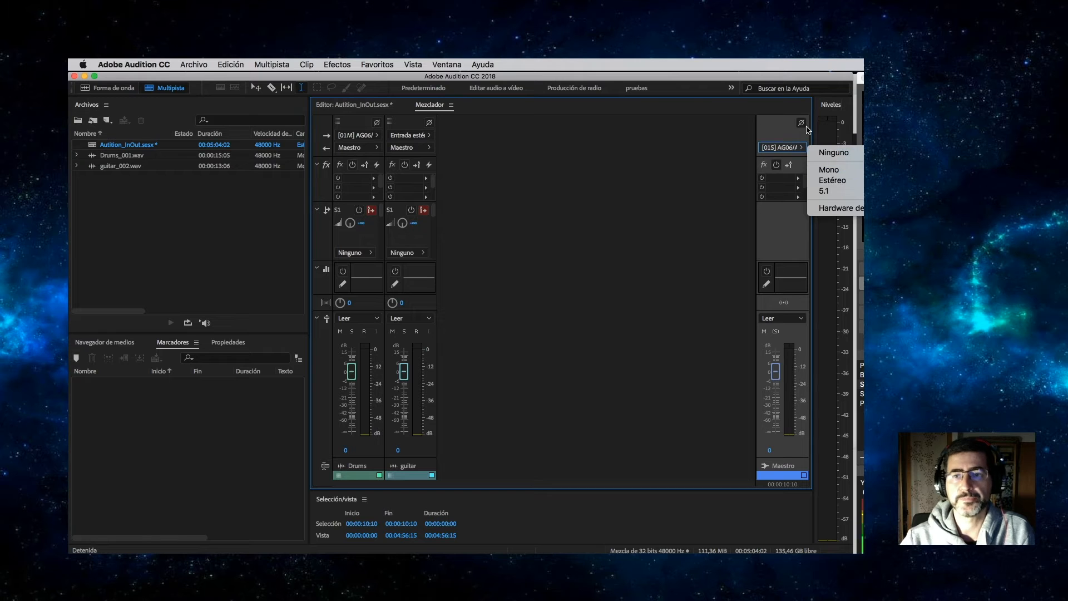
left_click(765, 135)
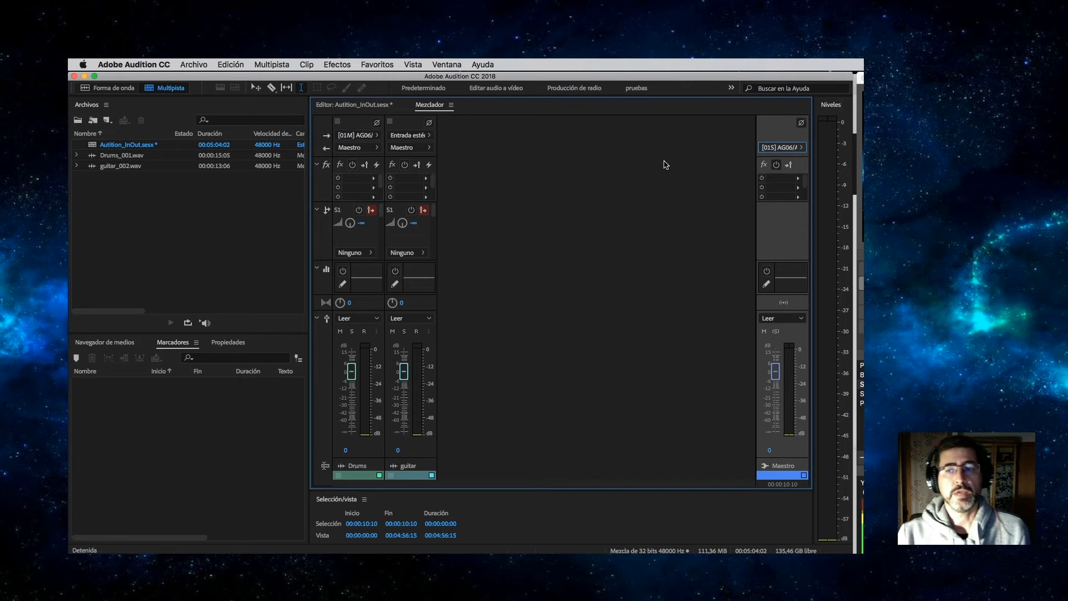
left_click(359, 149)
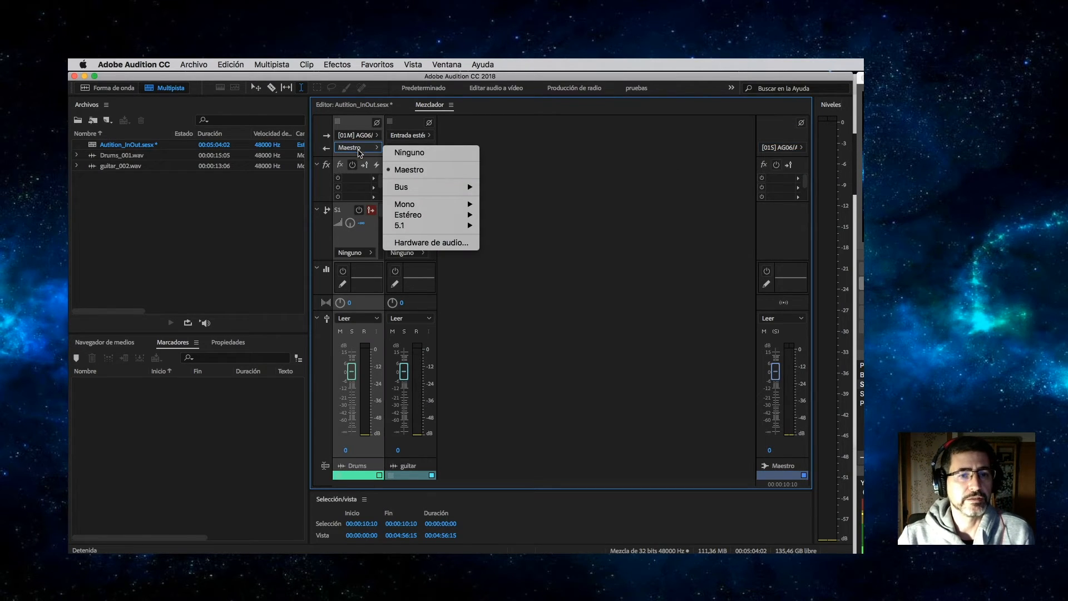
mouse_move(407, 188)
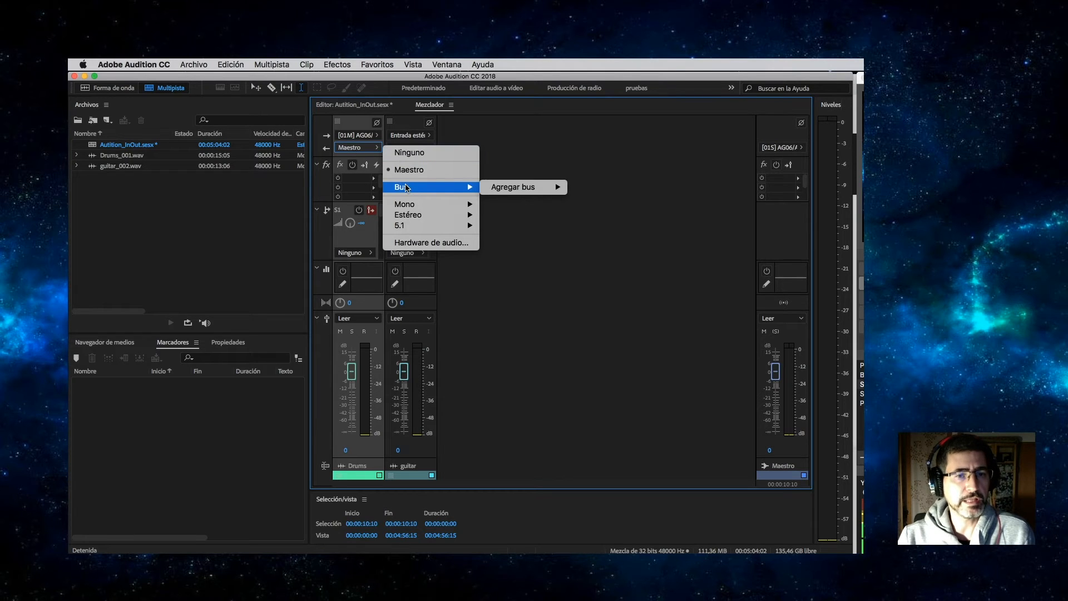
left_click(354, 148)
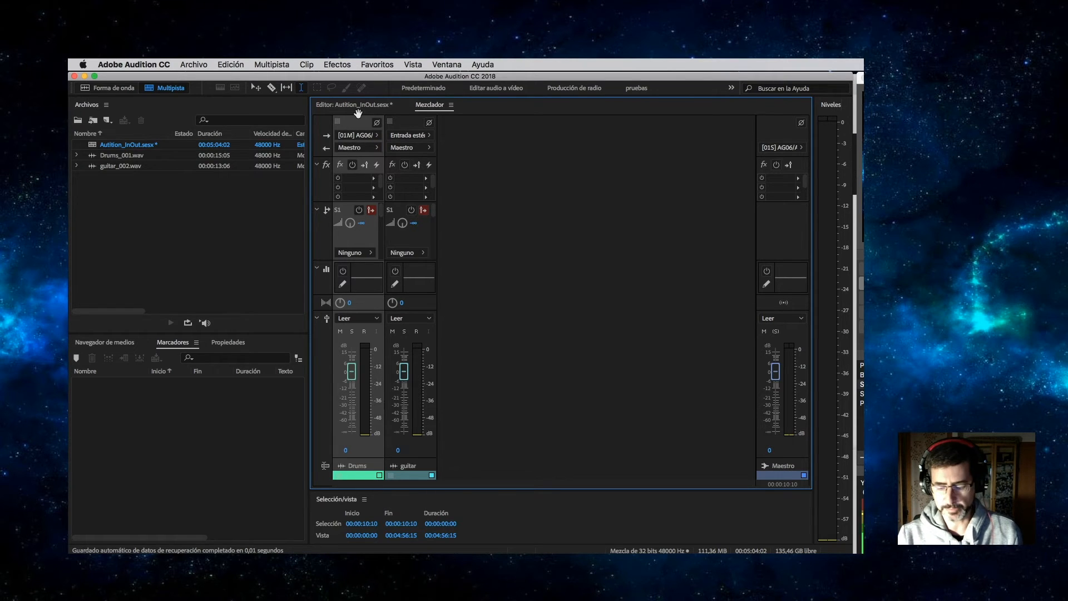
key("alt+super+BackSpace")
key("alt+super+BackSpace")
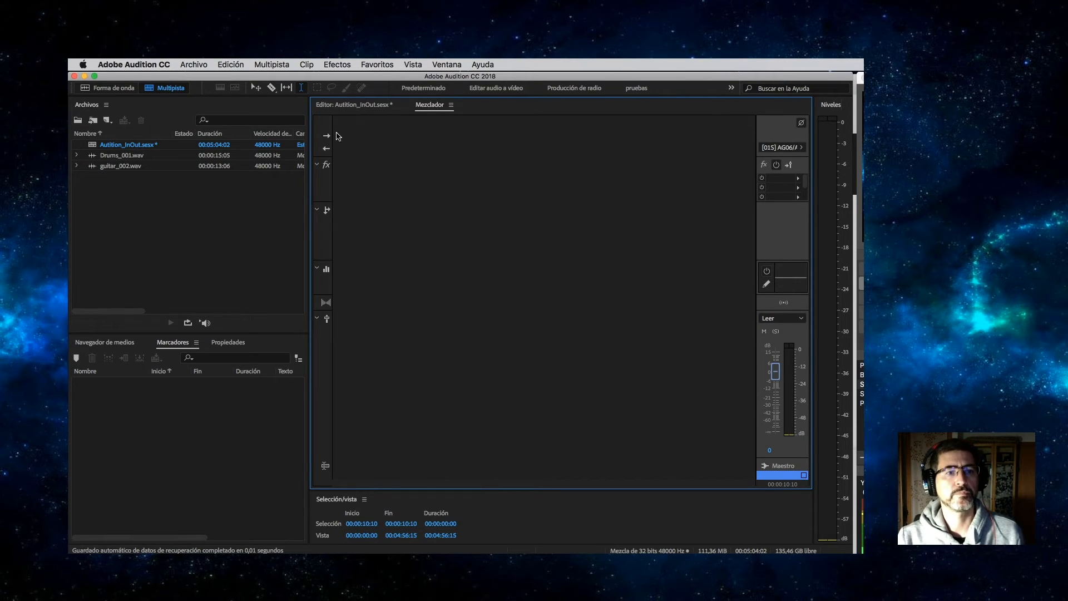
Reopen the session in the multitrack editor and switch over to Finder.
double_click(98, 146)
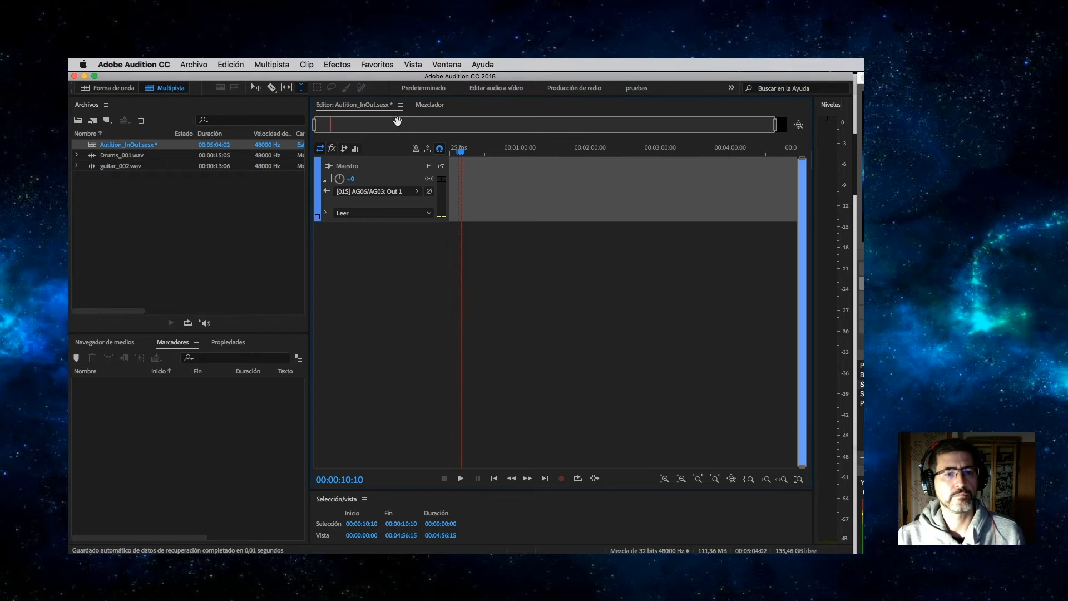
key("super+Tab")
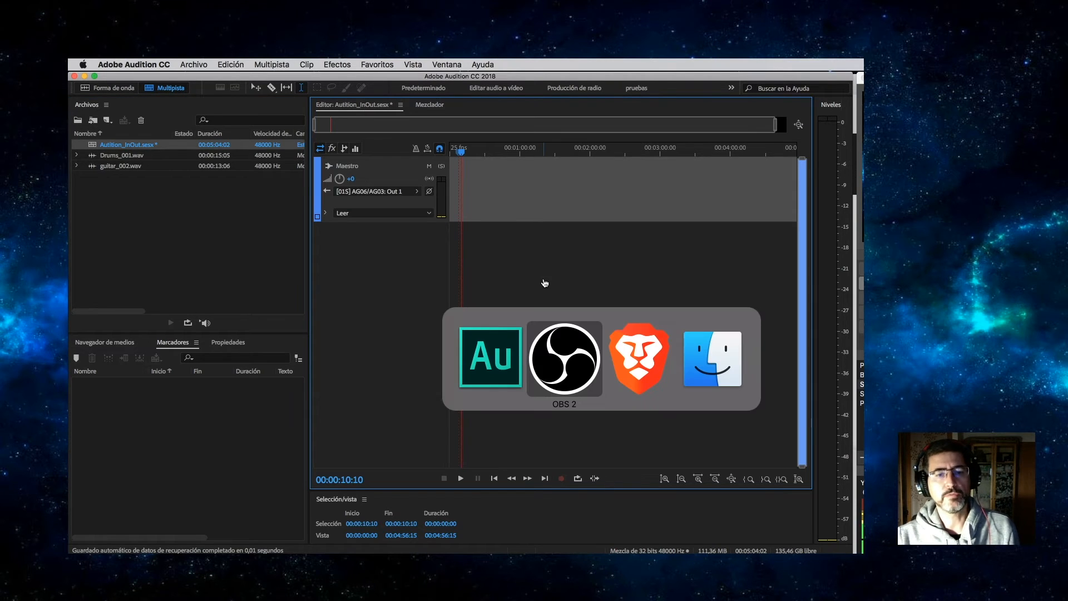
key("super+Tab")
key("super+Tab")
Drag the eight stem .wav files into the session, placing each on its own track.
left_click(560, 484, "shift")
left_click_drag(548, 420, 344, 251)
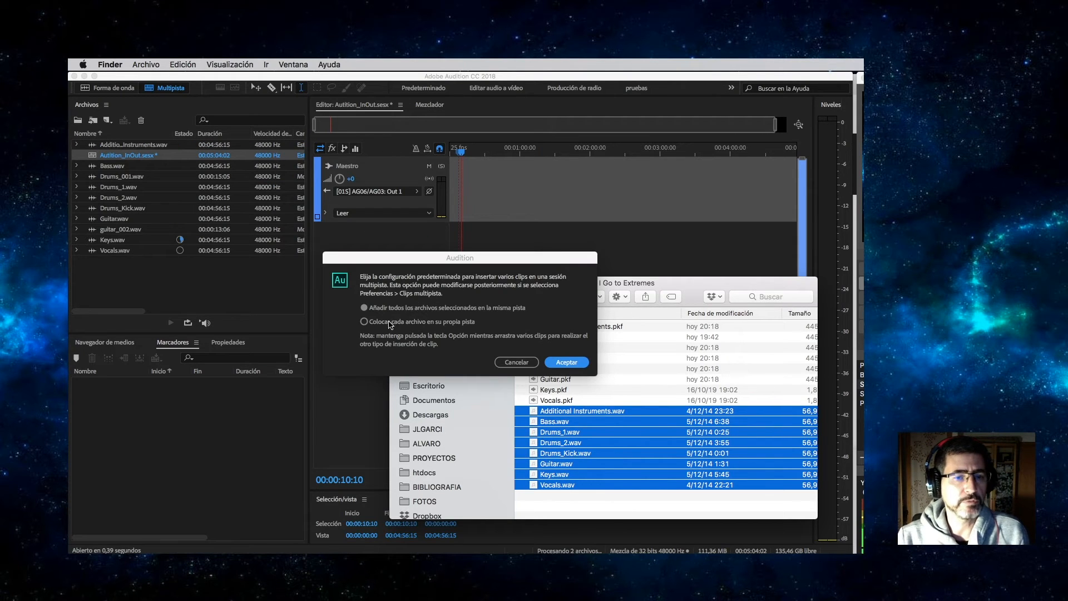
left_click(428, 323)
left_click(422, 322)
left_click(567, 363)
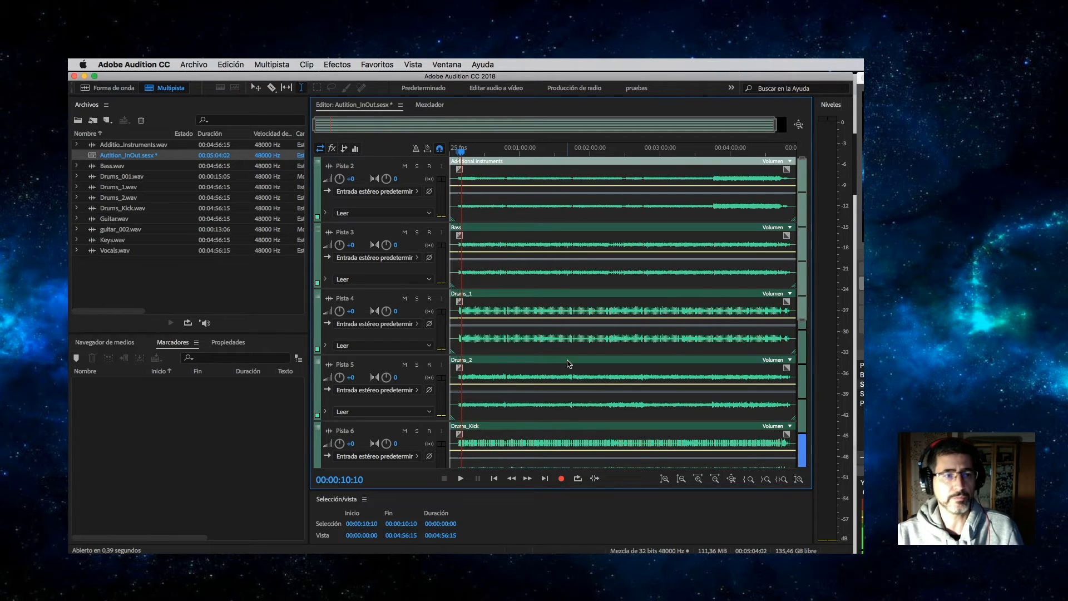
Save the session without copying media into its folder, then briefly play it back.
key("super+s")
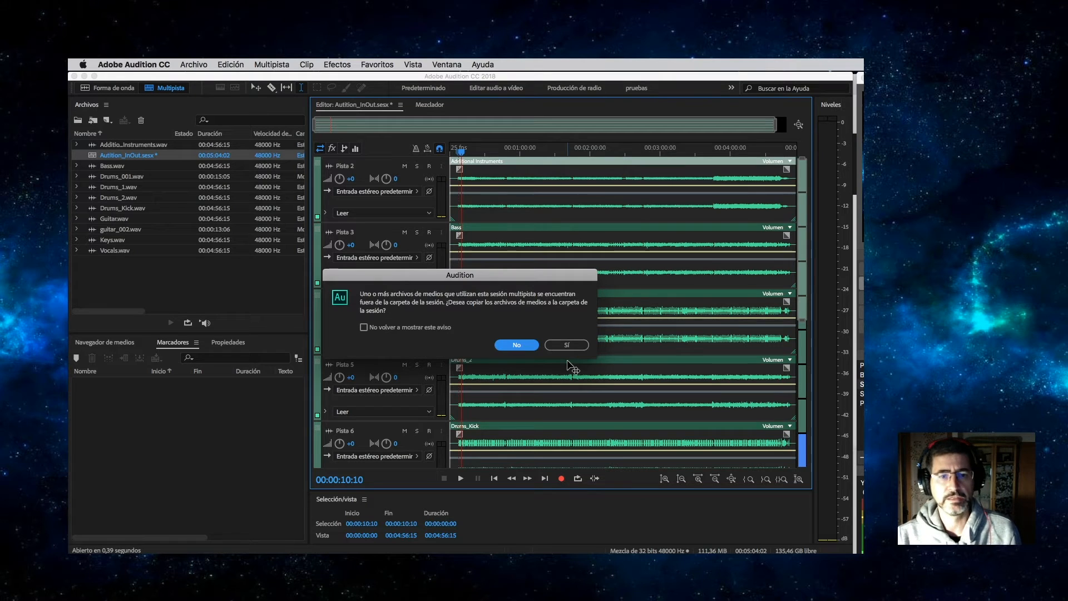
left_click(536, 347)
key("space")
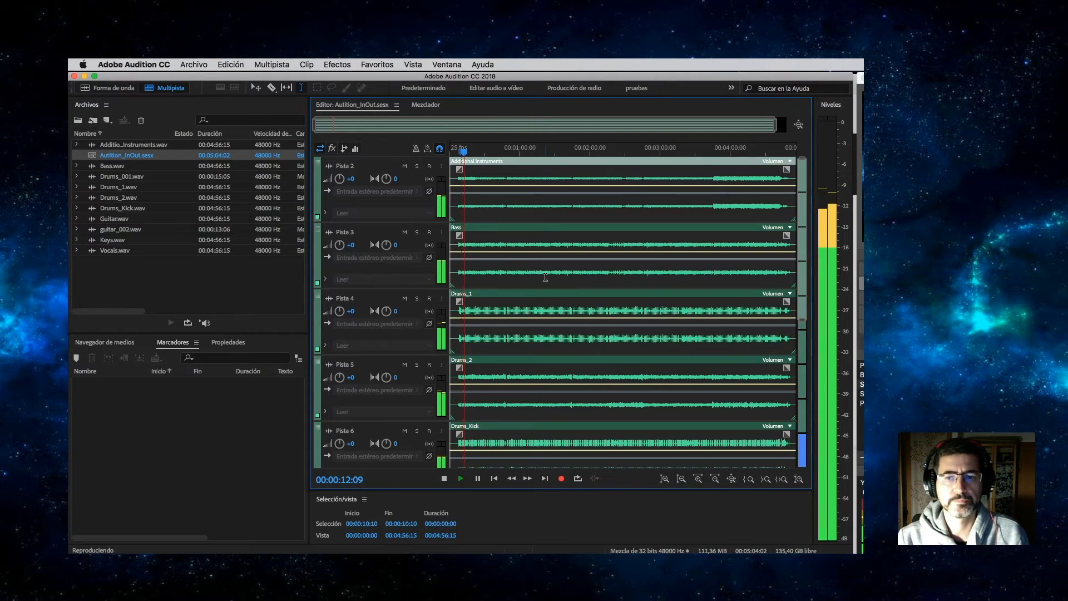
key("space")
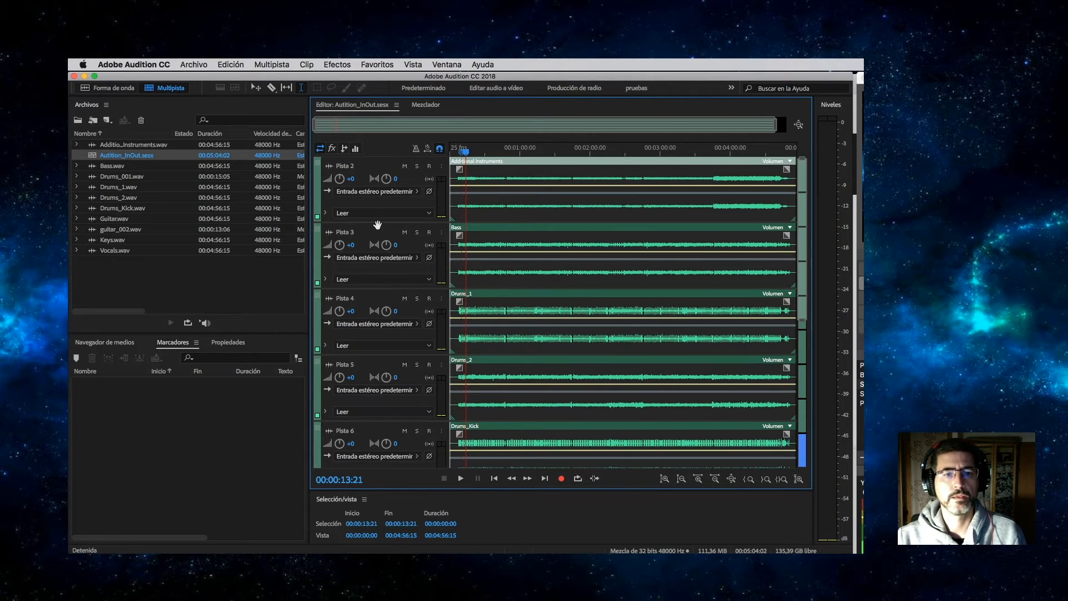
Start renaming the Pista 2 track.
scroll(353, 226, "up", 3)
scroll(352, 226, "down", 4)
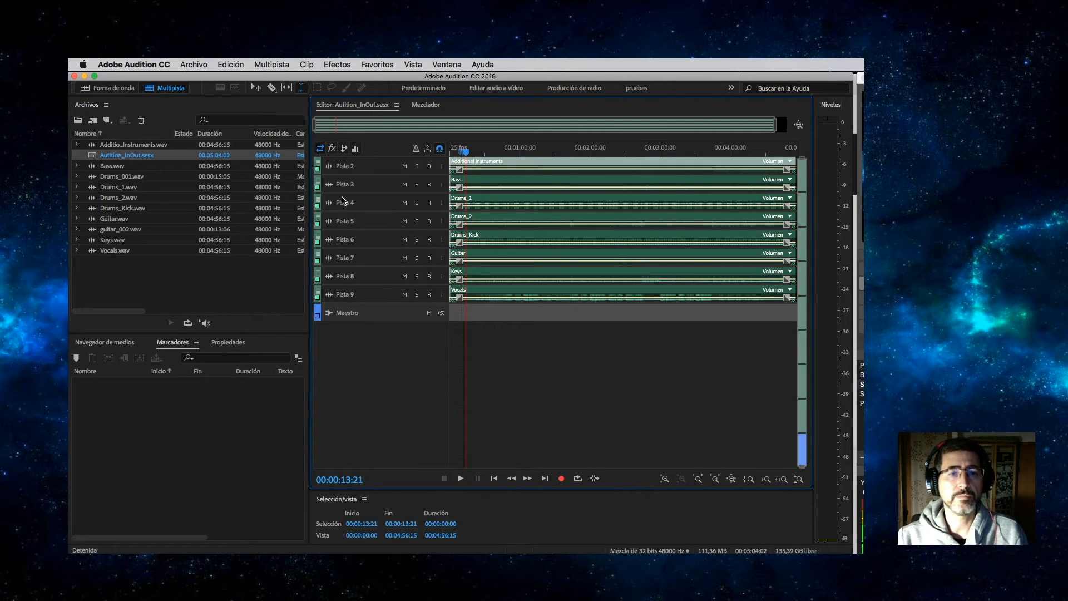
left_click(352, 166)
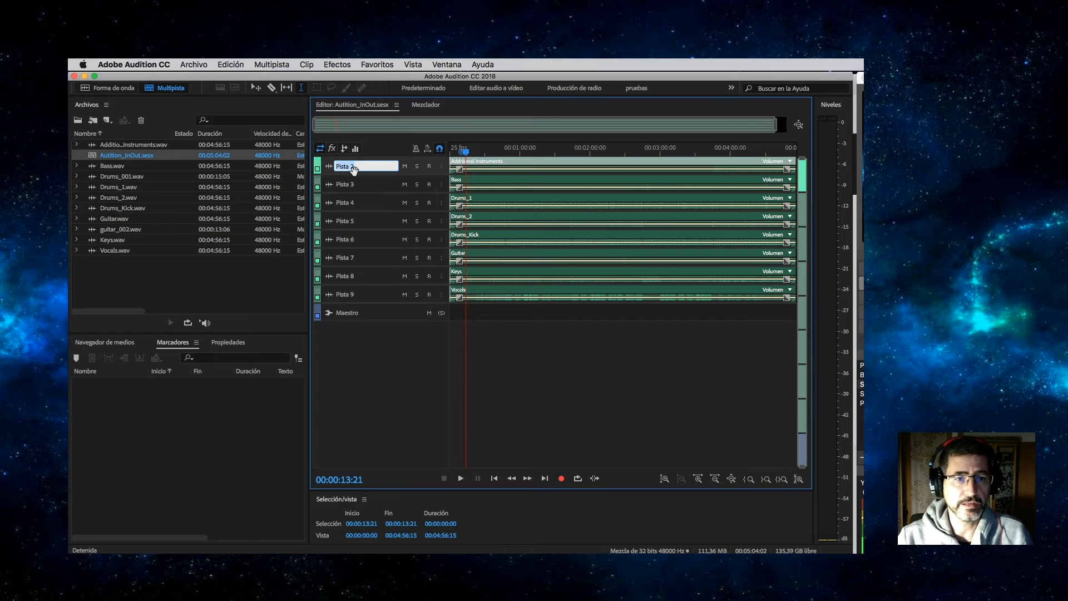
Rename the first five tracks Add_instr, Basss, Drums_1, Drums_2 and Drums_kick.
type("Add_instr")
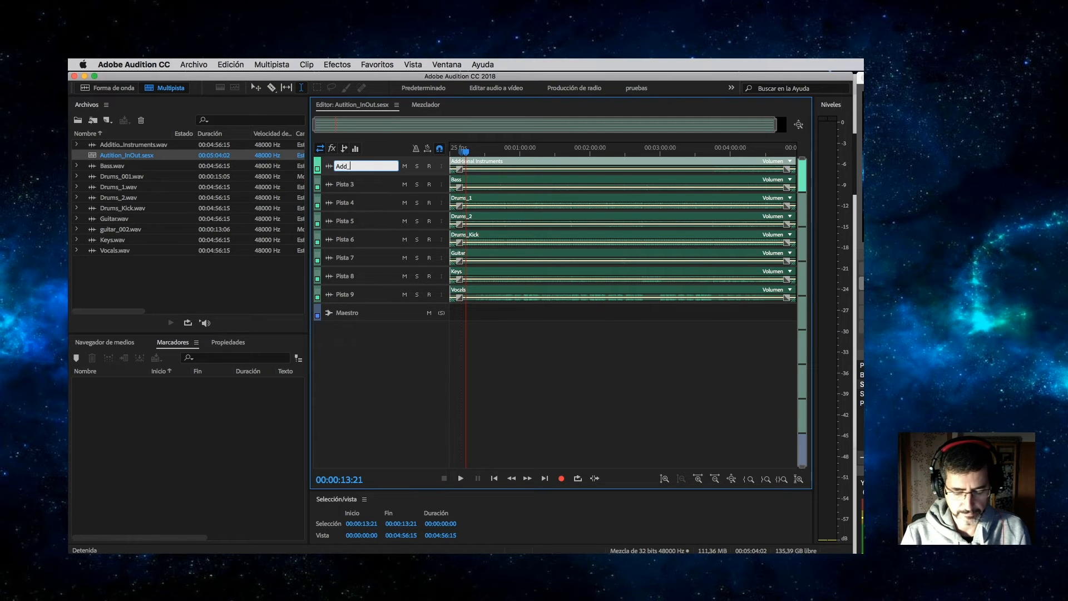
key("Tab")
type("Basss")
key("Tab")
type("Drums_1")
key("Tab")
type("Drums_2")
key("Tab")
type("Drums_kick")
key("Tab")
Name the remaining tracks Guitar, Keys and Vocals, then play and stop the session.
type("Guitar")
key("Tab")
type("Keys")
key("Return")
key("Tab")
type("Voca")
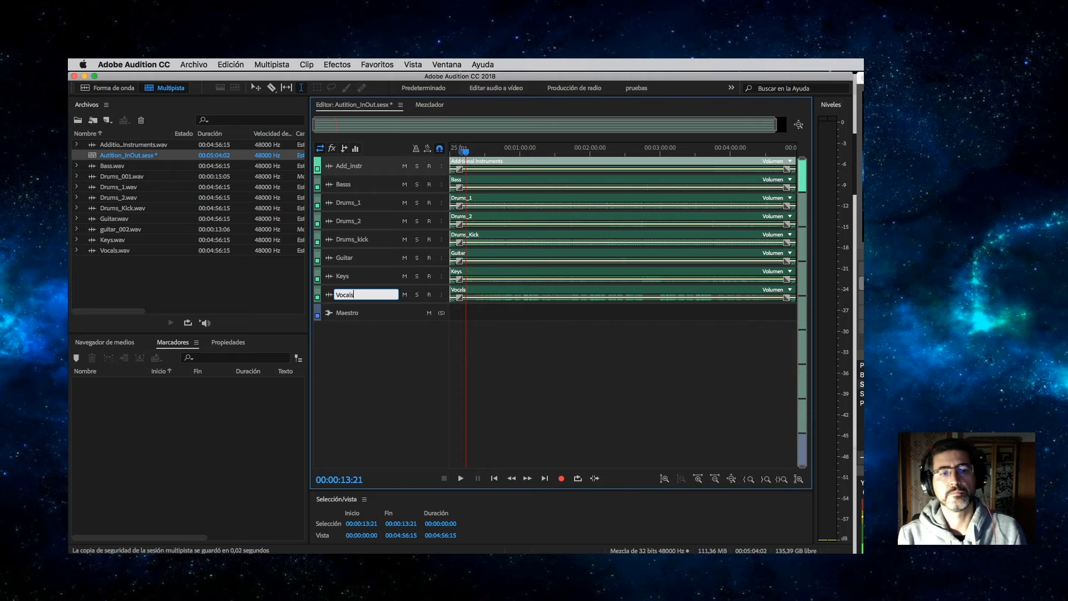
key("Return")
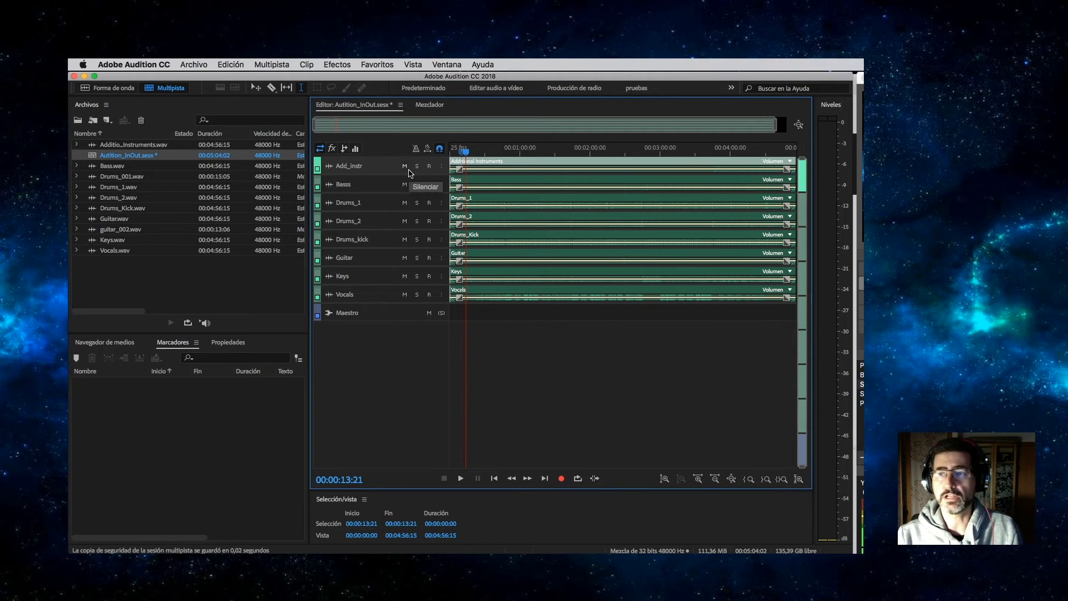
key("space")
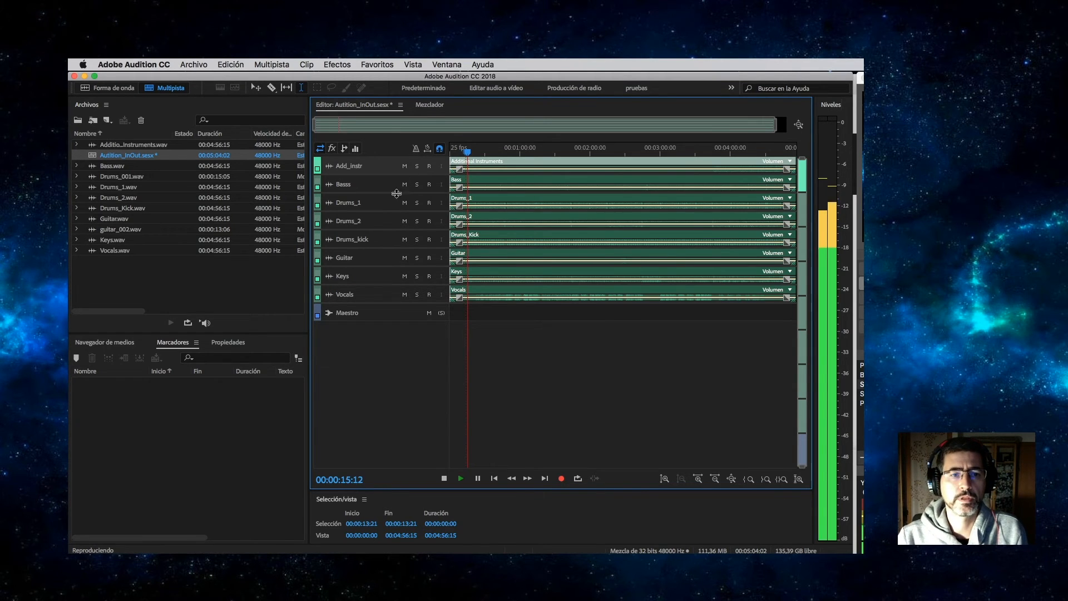
key("space")
scroll(370, 229, "up", 8)
Move the Drums_1 track to the top, above Add_instr.
scroll(370, 229, "down", 1)
scroll(370, 229, "down", 5)
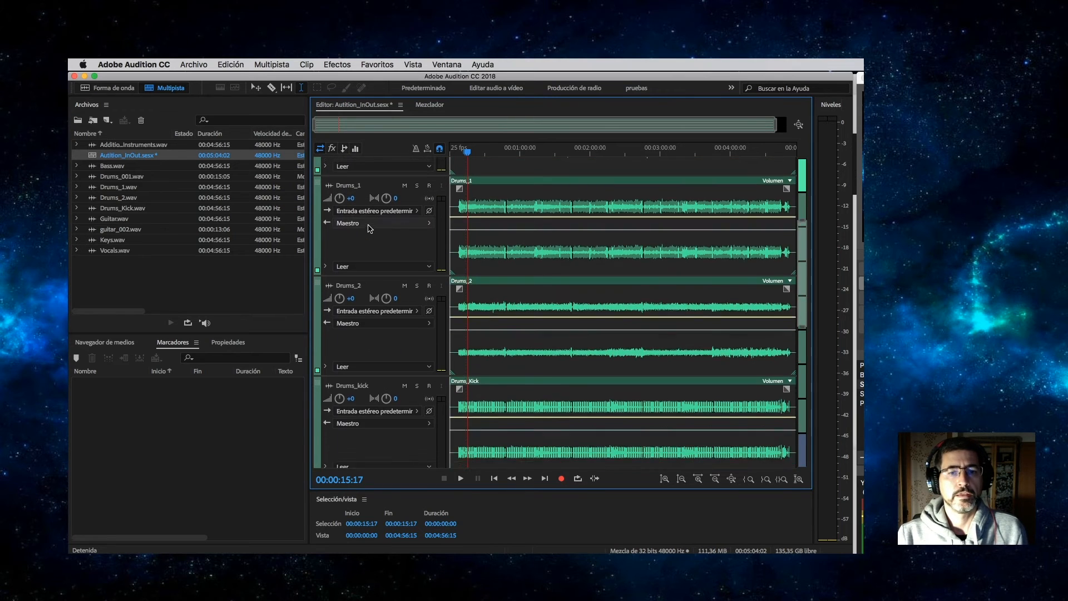
scroll(370, 229, "up", 8)
scroll(370, 229, "down", 8)
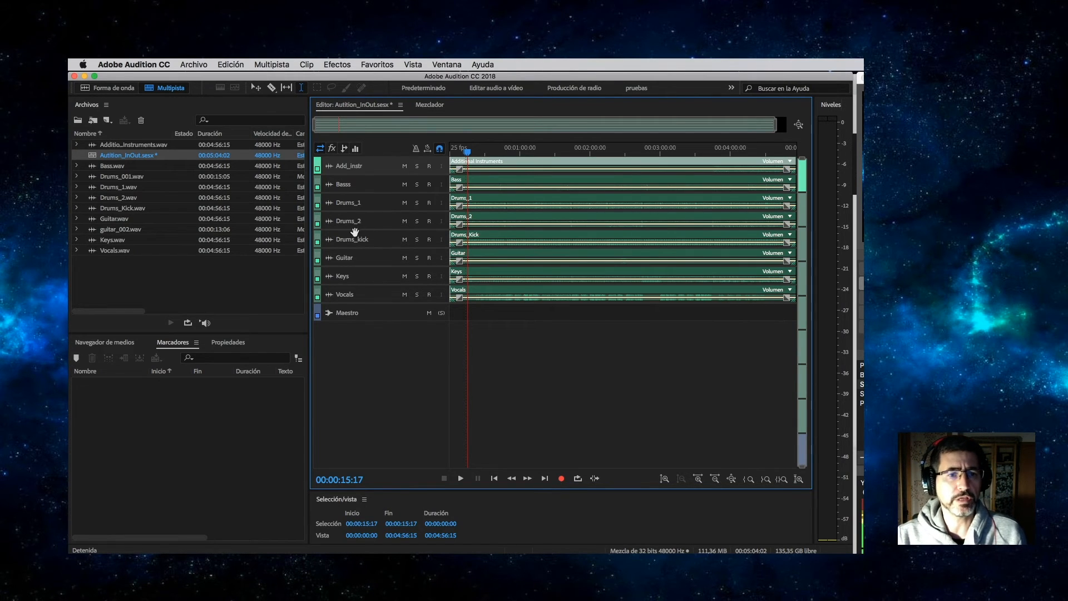
double_click(354, 204)
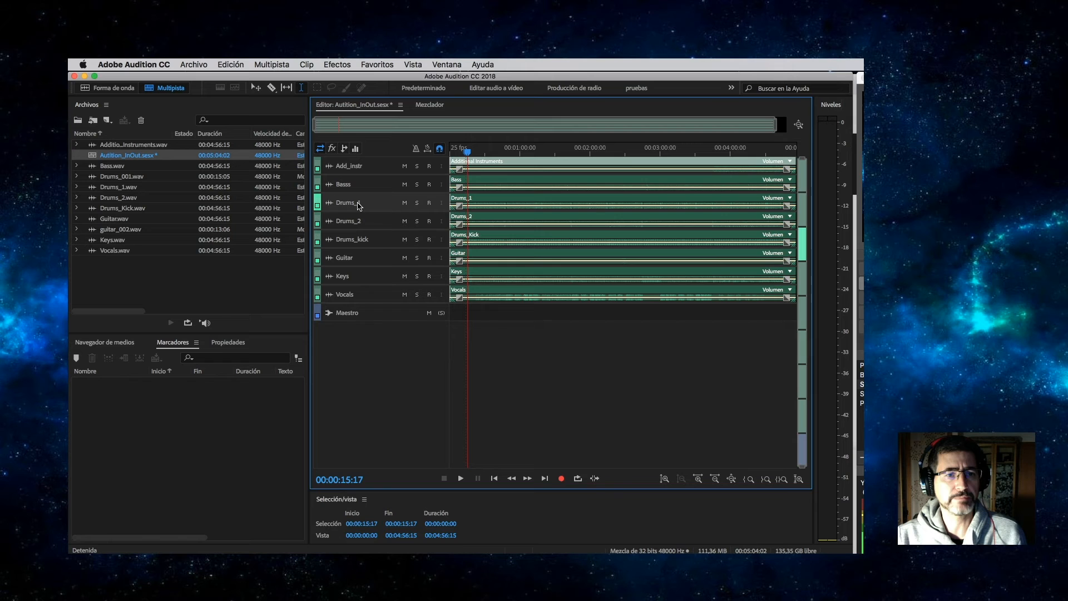
left_click(317, 202)
left_click(320, 238)
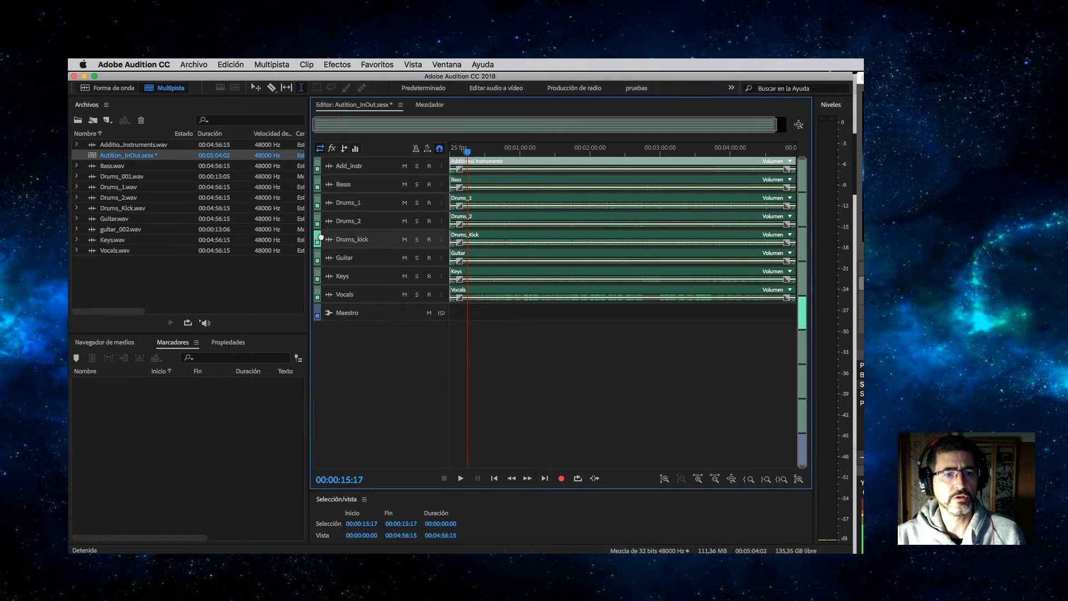
left_click_drag(316, 205, 340, 178)
left_click(319, 216)
Place Drums_2 below Drums_1, make Drums_1 taller, and show the Mixer.
left_click_drag(319, 235, 347, 196)
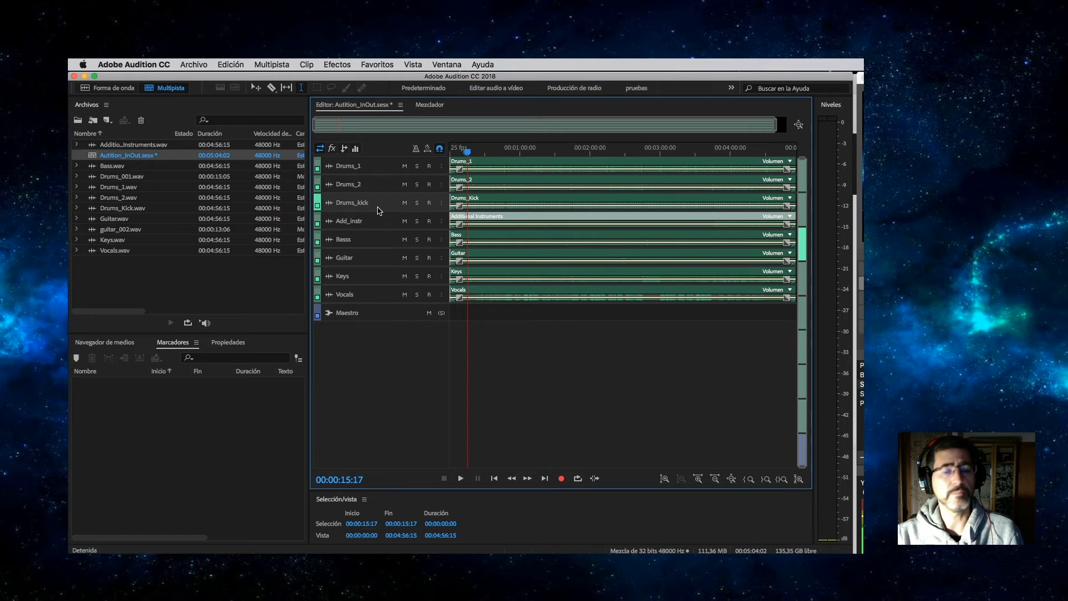
left_click_drag(365, 175, 366, 199)
left_click(431, 106)
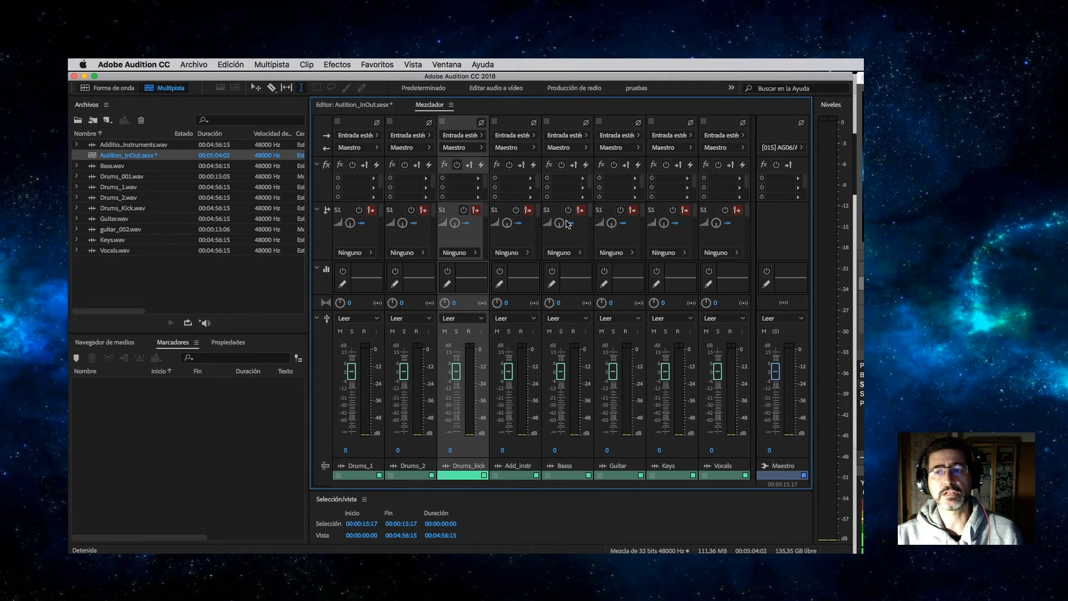
Color the Drums_1 track orange-red in the Mixer.
left_click(862, 394)
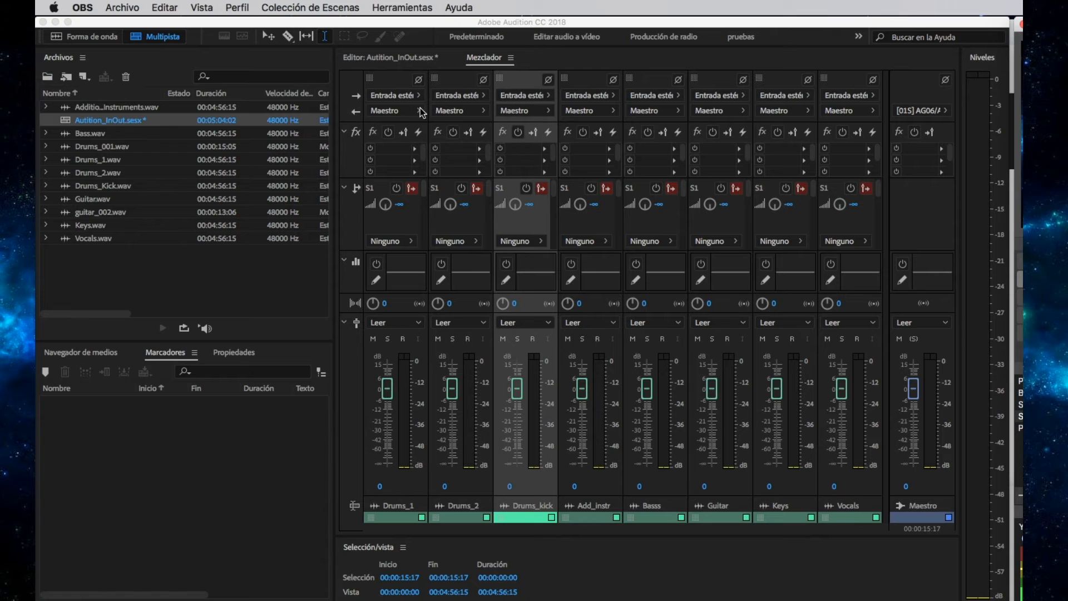
left_click(397, 506)
right_click(372, 517)
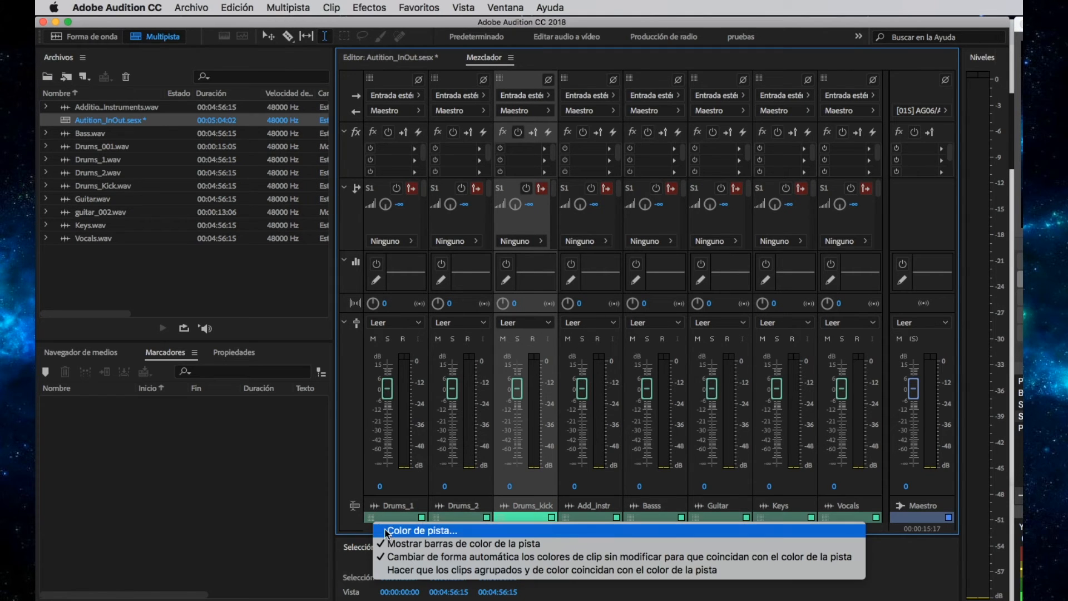
left_click(389, 531)
left_click(484, 283)
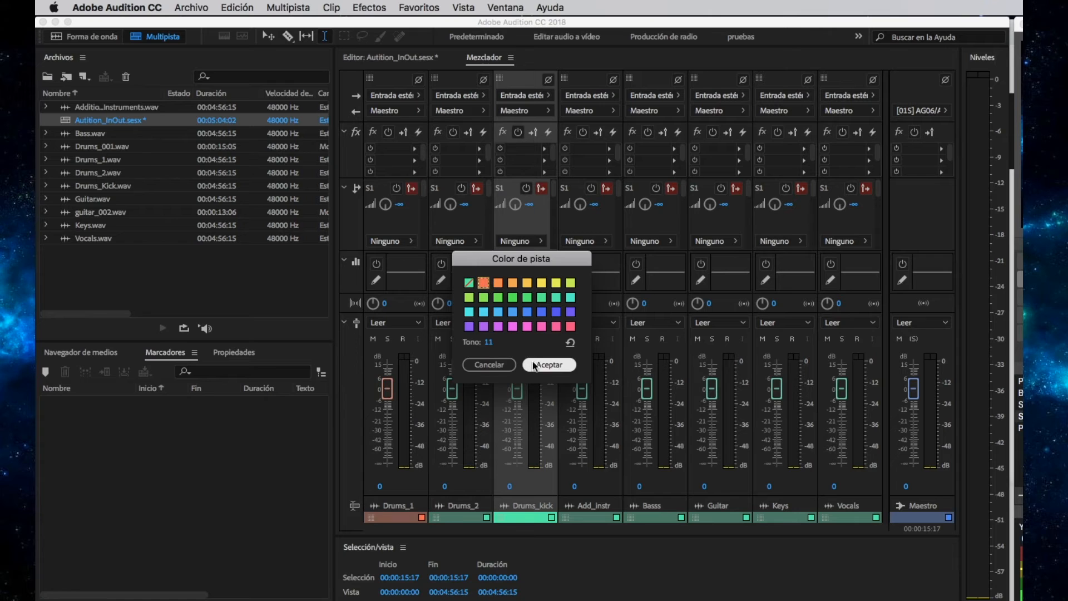
left_click(549, 364)
Color the Drums_2 and Drums_kick tracks orange-red as well.
right_click(434, 520)
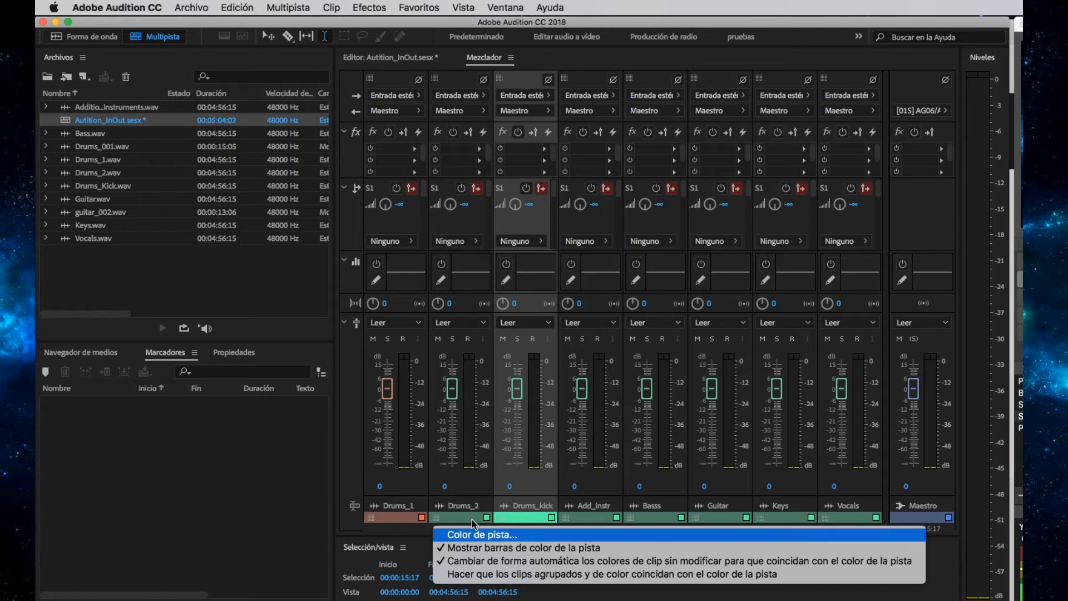
left_click(453, 535)
left_click(484, 283)
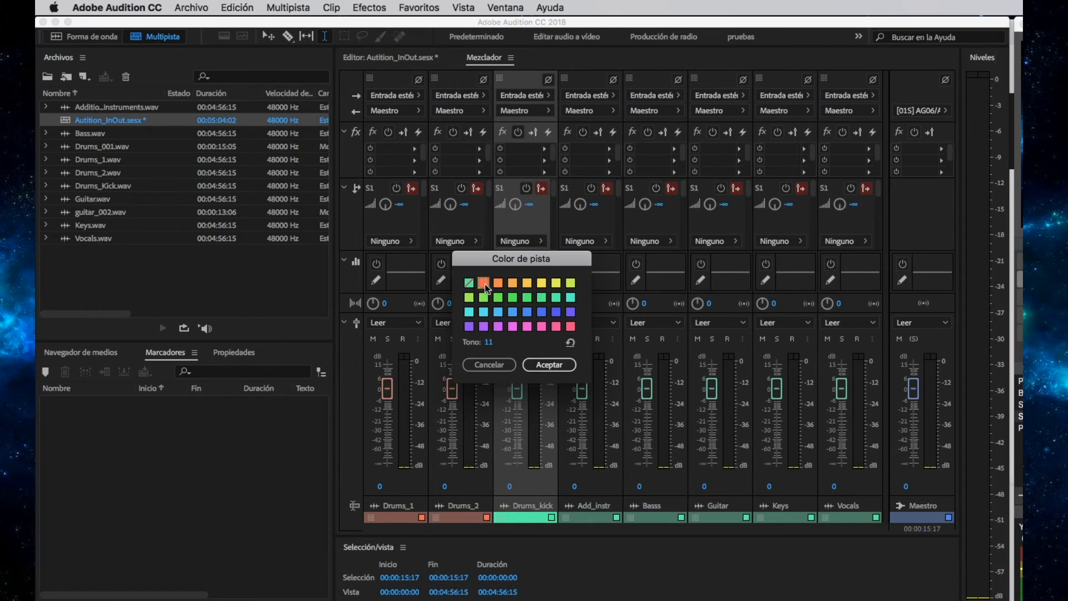
left_click(545, 364)
right_click(499, 518)
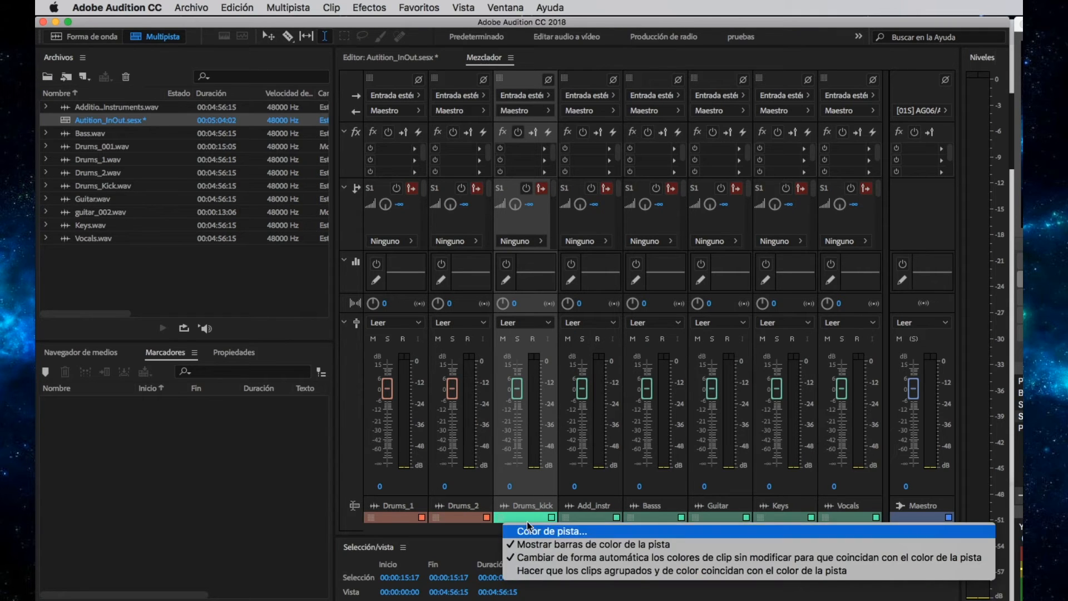
left_click(527, 528)
left_click(484, 283)
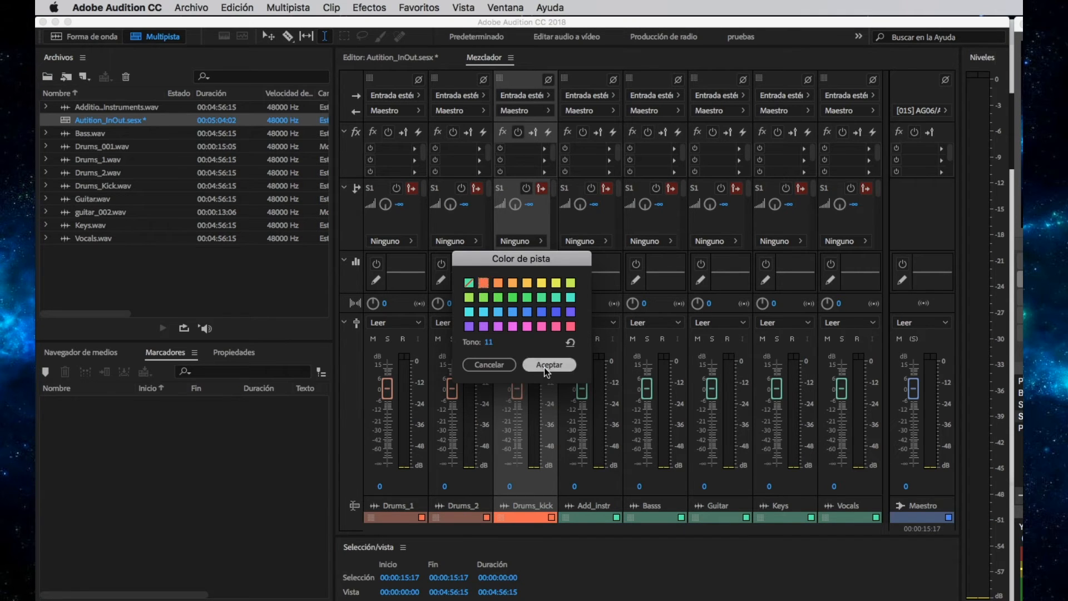
left_click(544, 364)
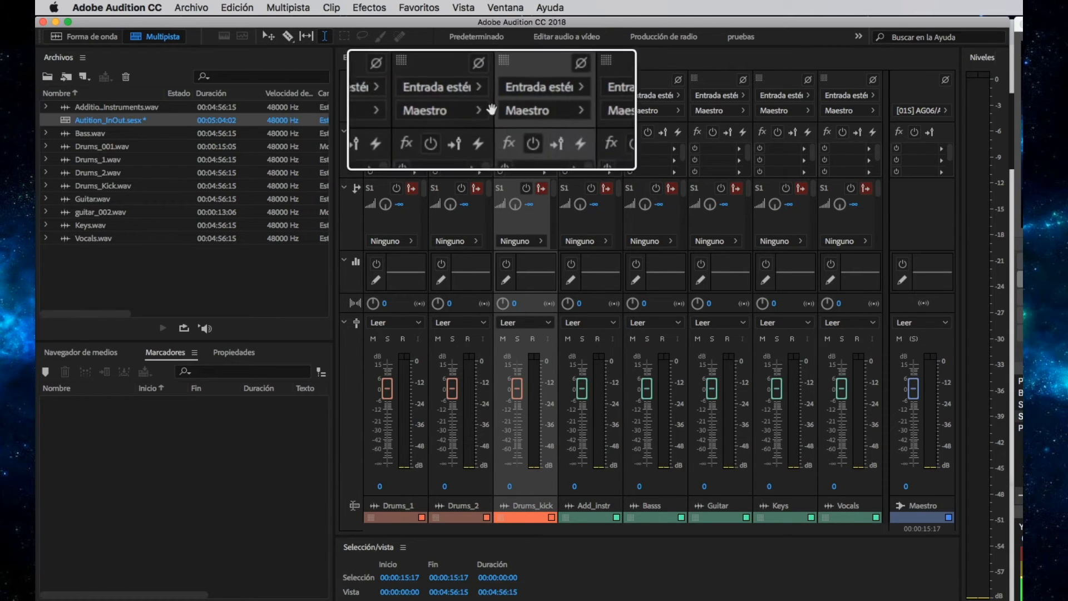
left_click(405, 111)
mouse_move(453, 160)
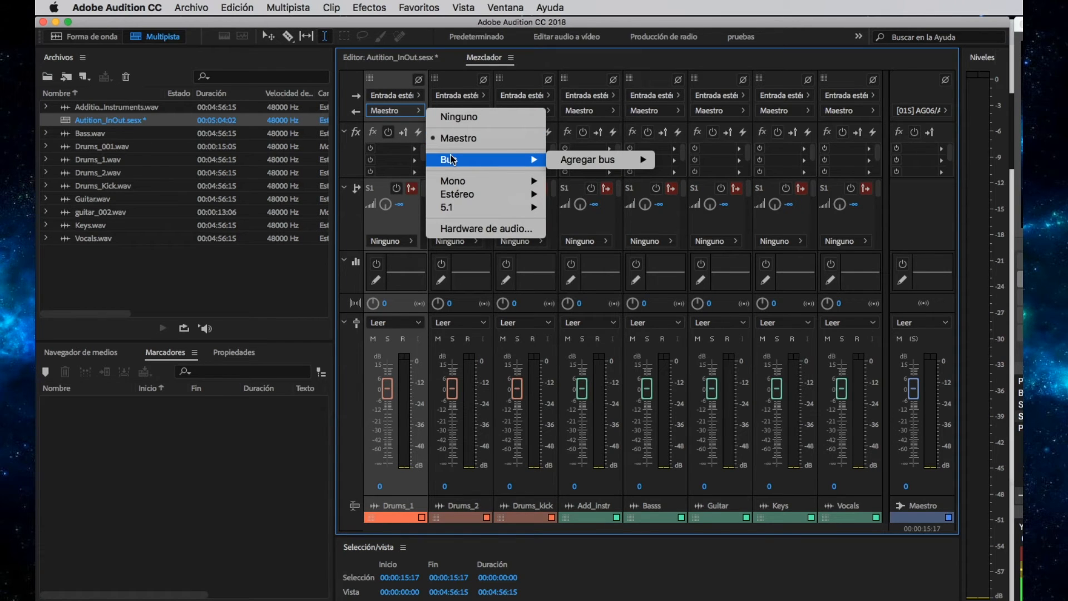
mouse_move(586, 164)
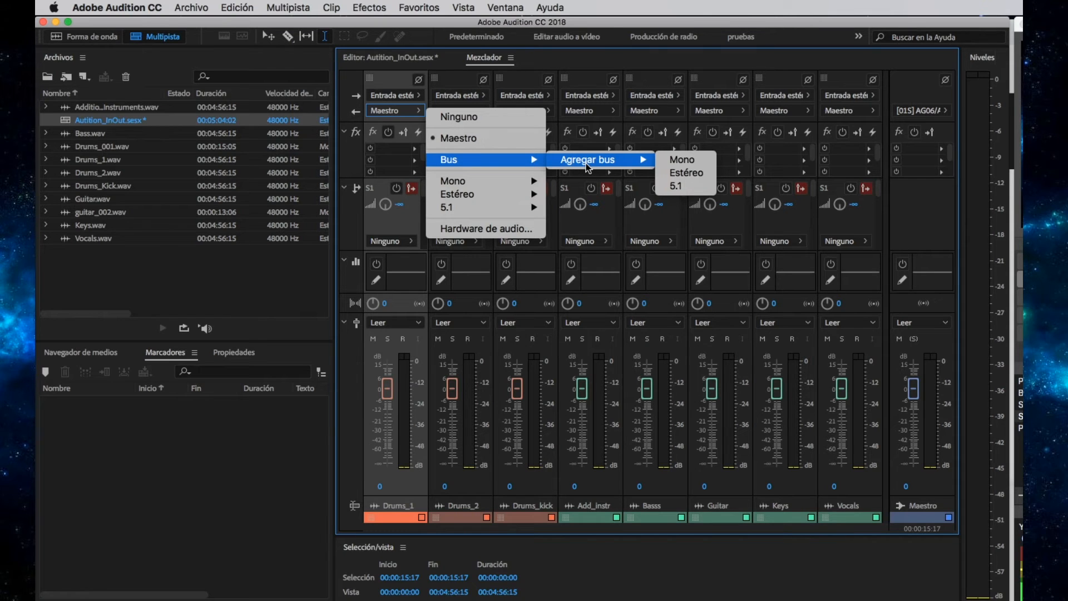
left_click(398, 82)
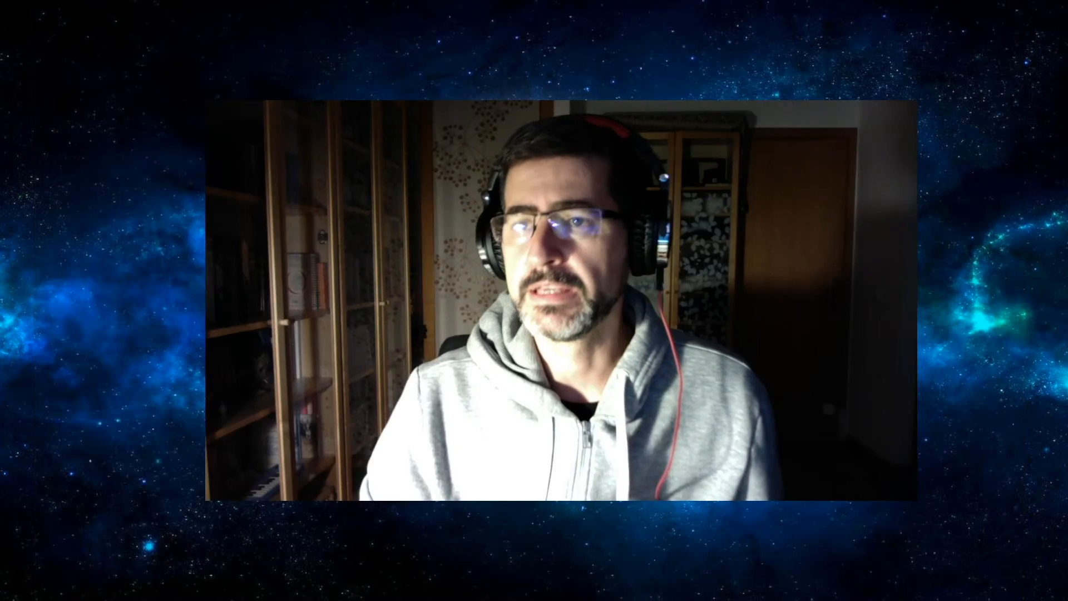
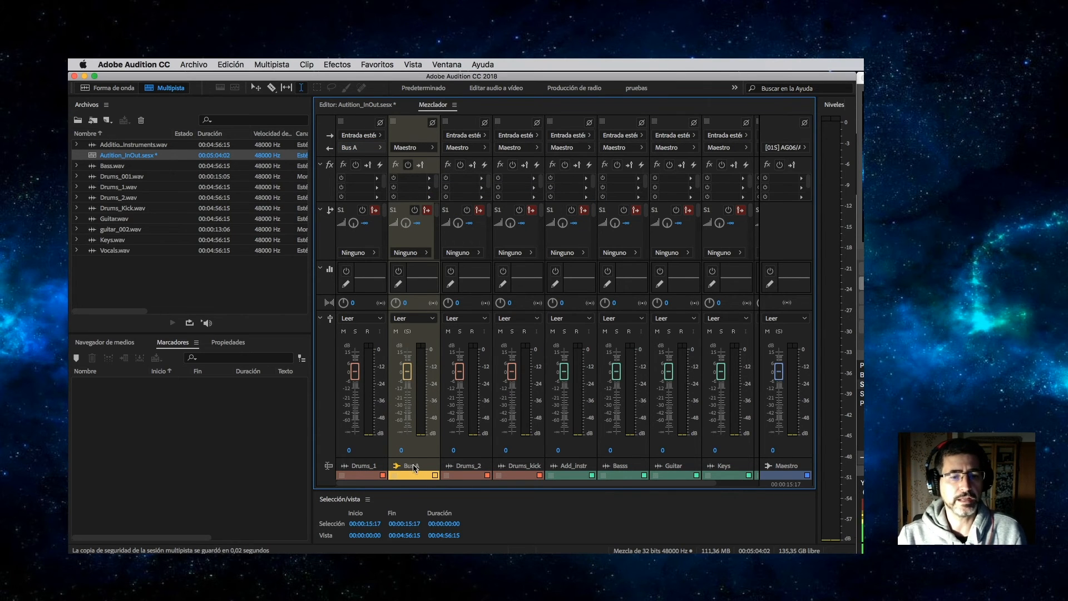
Rename the bus to BUS_DRUMS and move its strip after the drum tracks.
left_click(412, 466)
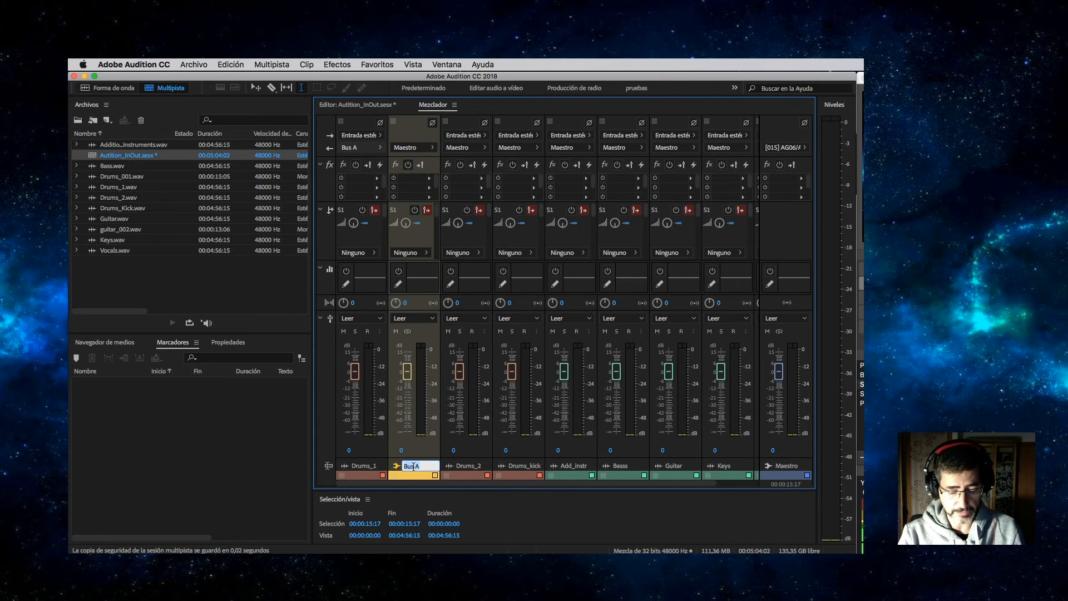
type("BUS_DRUMS")
key("Return")
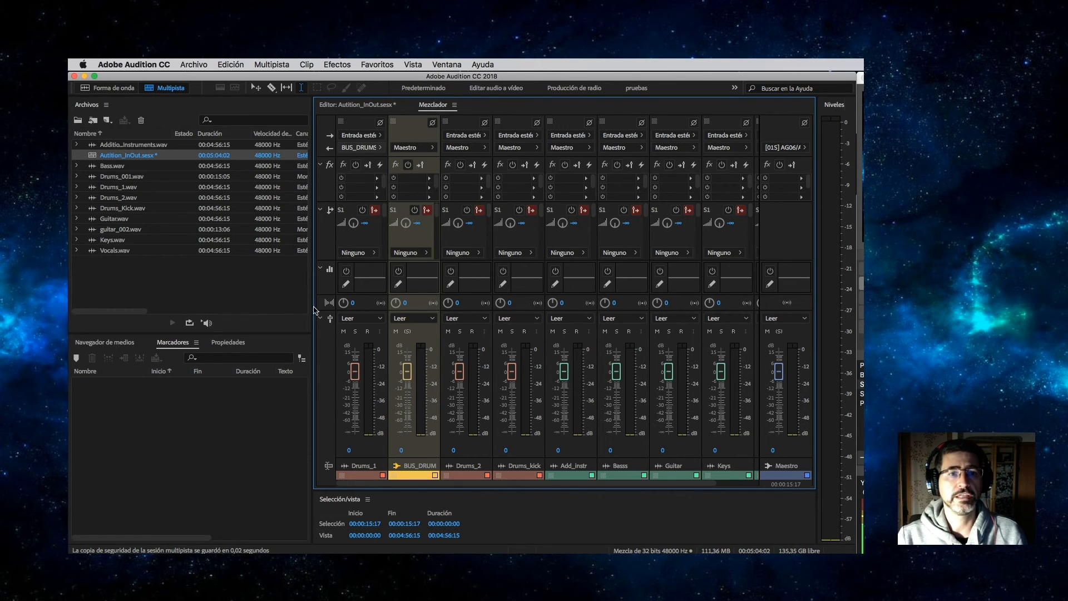
left_click_drag(457, 122, 534, 126)
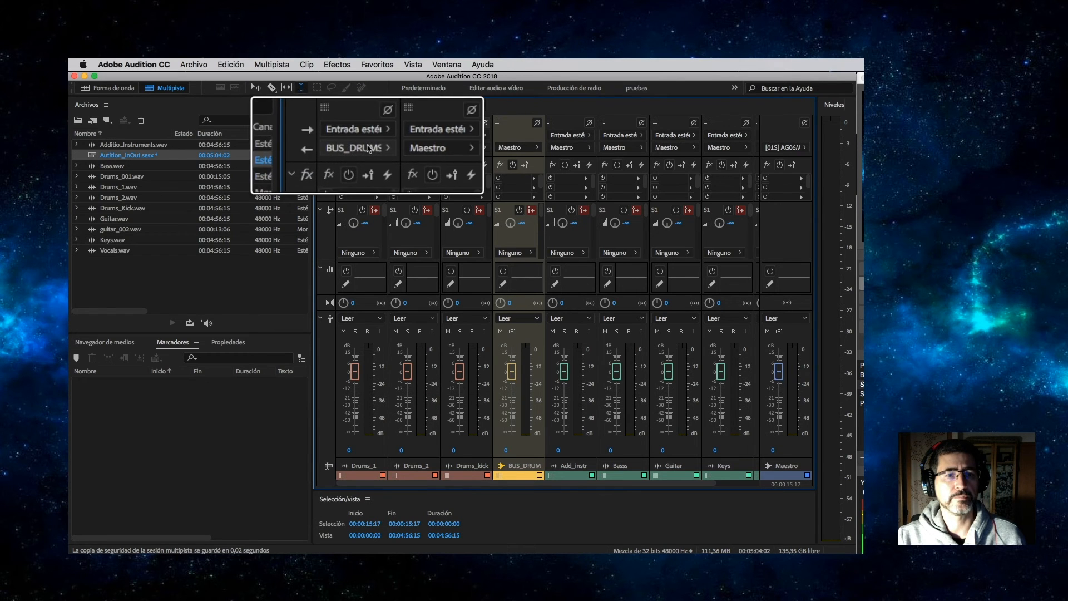
Route the Drums_2 and Drums_kick outputs to BUS_DRUMS and start playback.
left_click(427, 148)
mouse_move(460, 188)
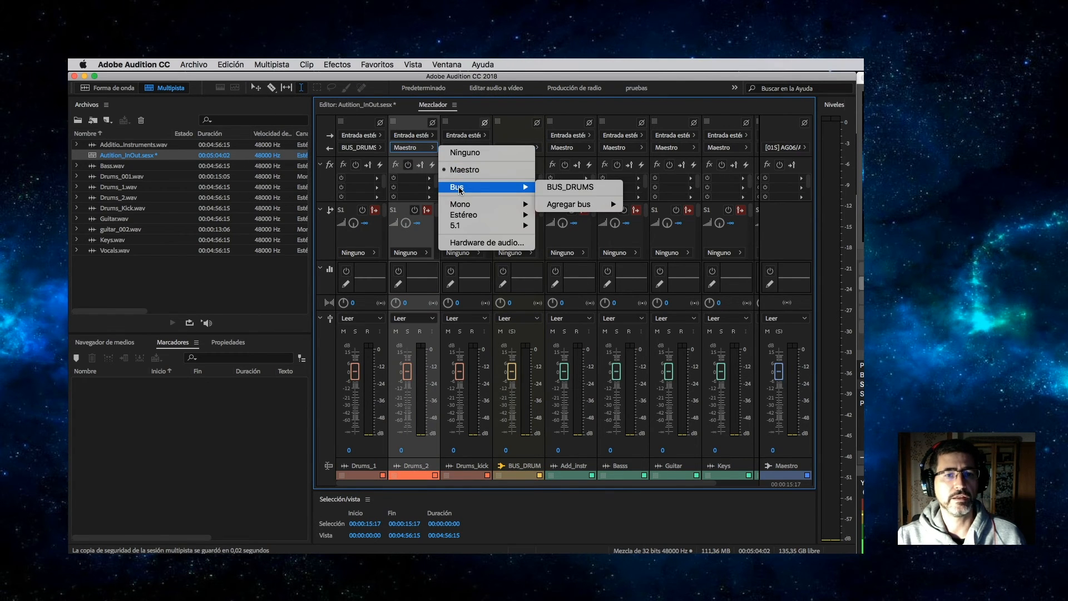
left_click(570, 189)
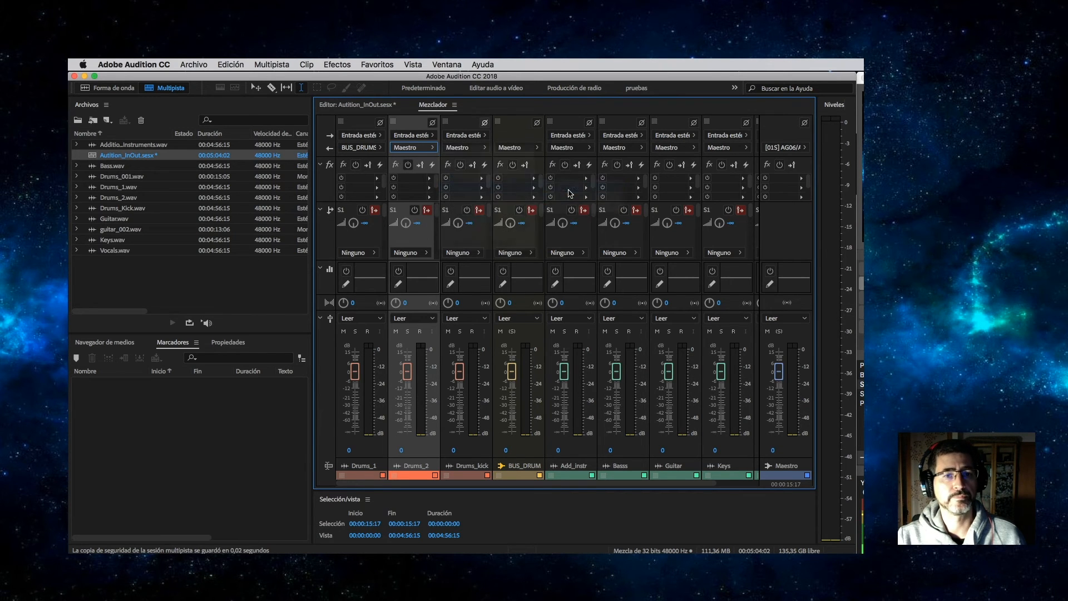
left_click(471, 148)
mouse_move(562, 188)
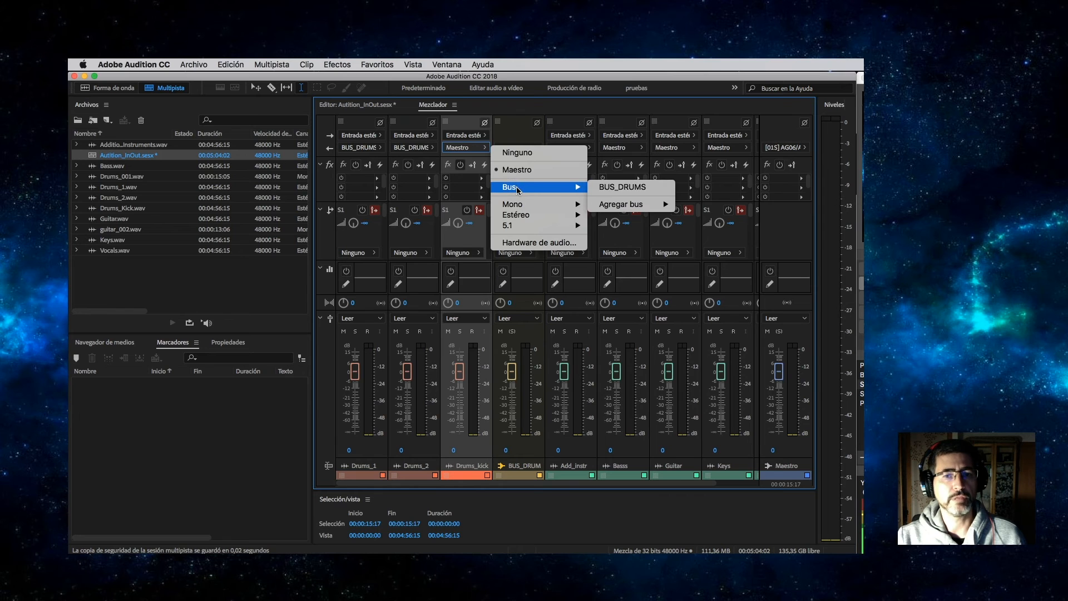
left_click(616, 189)
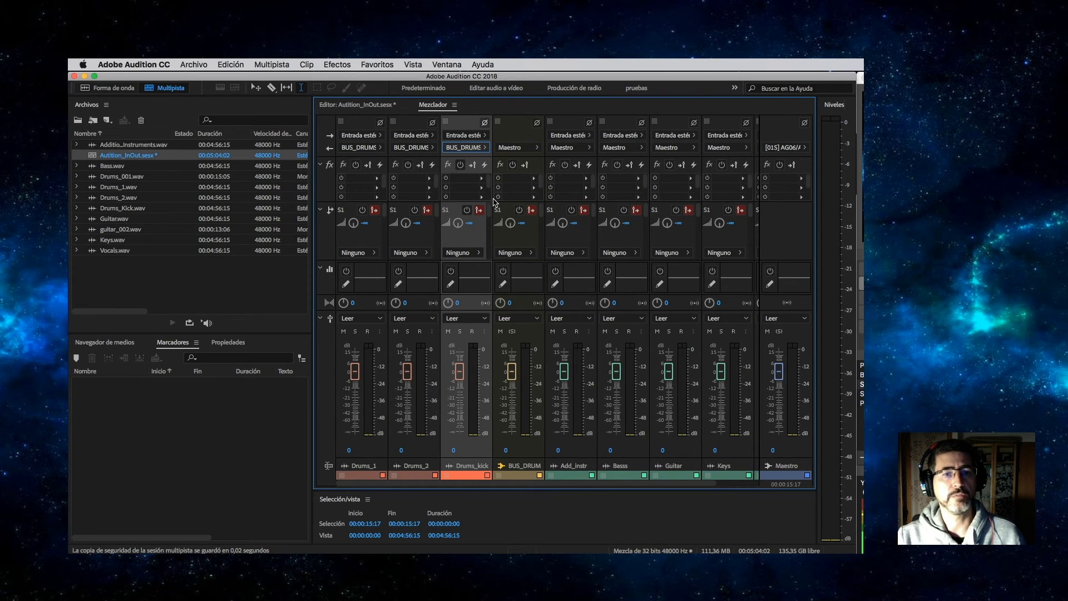
key("space")
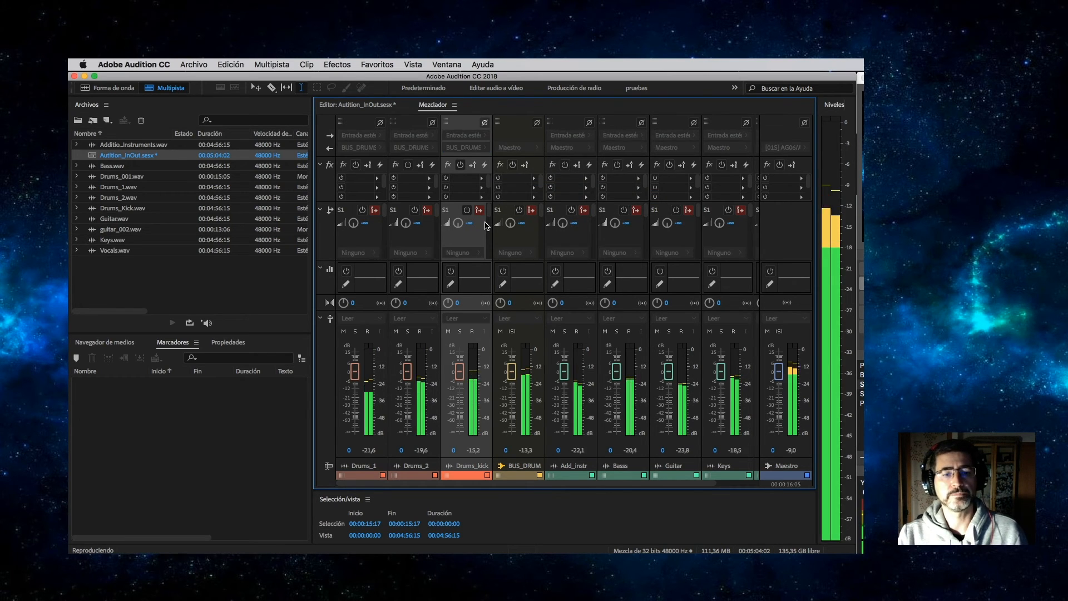
Listen to the drums and raise the BUS_DRUMS fader to +4 dB, then stop playback.
key("space")
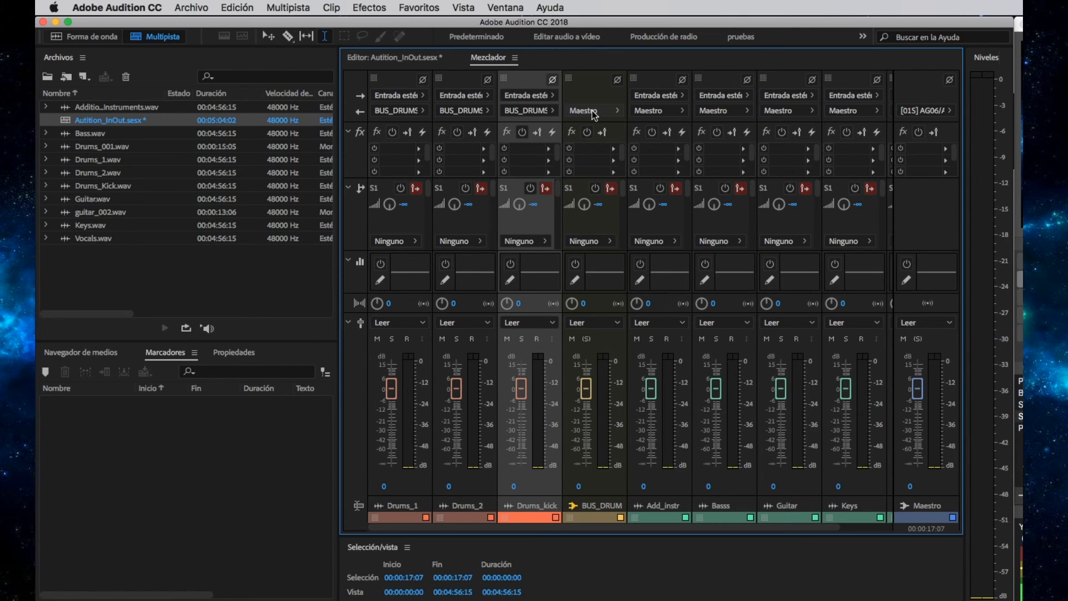
key("space")
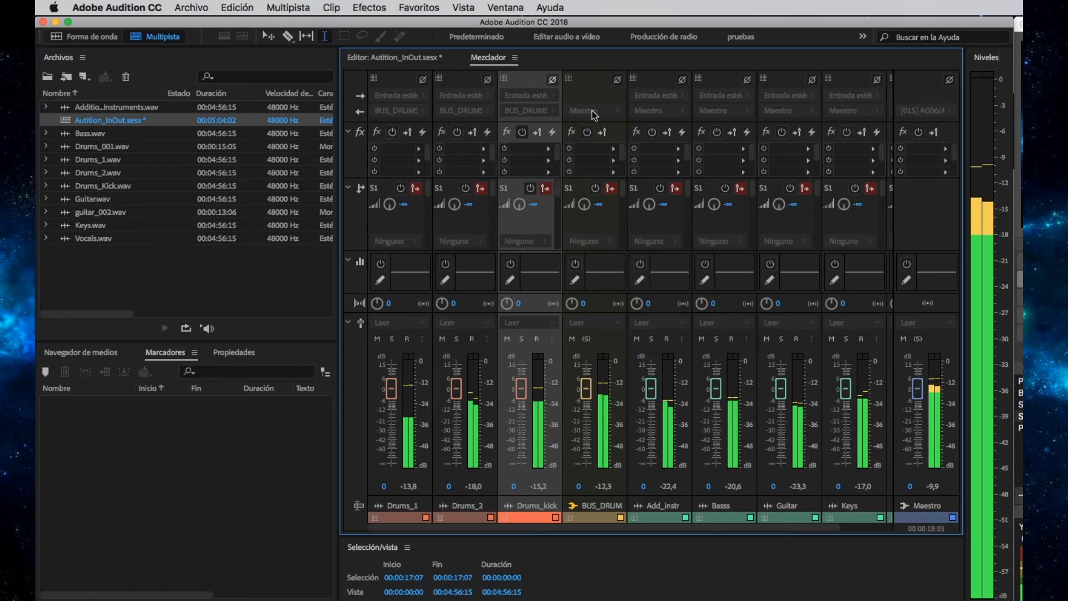
mouse_move(586, 389)
left_mouse_down()
mouse_move(584, 447)
mouse_move(590, 367)
mouse_move(590, 381)
left_mouse_up()
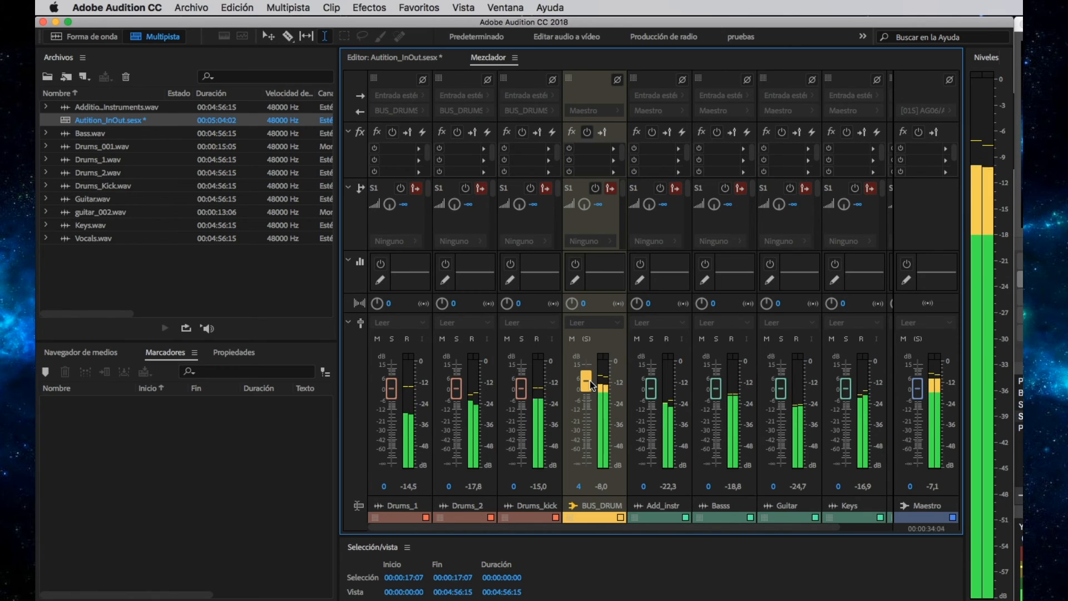
key("space")
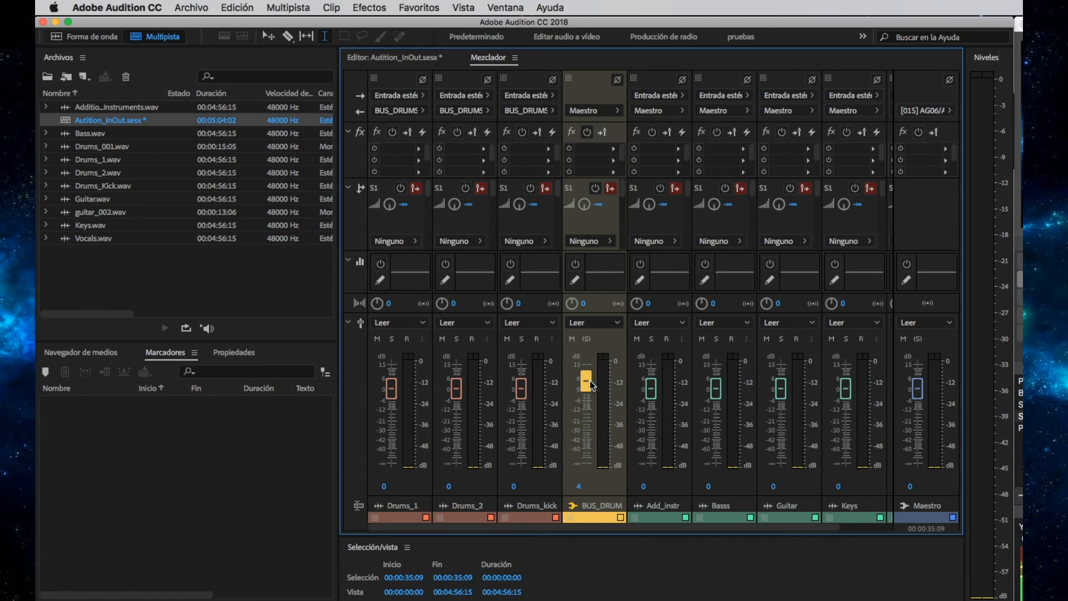
Set Drums_1 to -3, Drums_2 to -2,6, Drums_kick to 1,8 and the bus to 5,3 dB.
left_click_drag(394, 395, 394, 401)
mouse_move(457, 394)
left_mouse_down()
mouse_move(457, 403)
mouse_move(461, 391)
left_mouse_up()
left_click(526, 395)
left_click(462, 399)
mouse_move(586, 381)
left_mouse_down()
mouse_move(588, 393)
mouse_move(587, 383)
left_mouse_up()
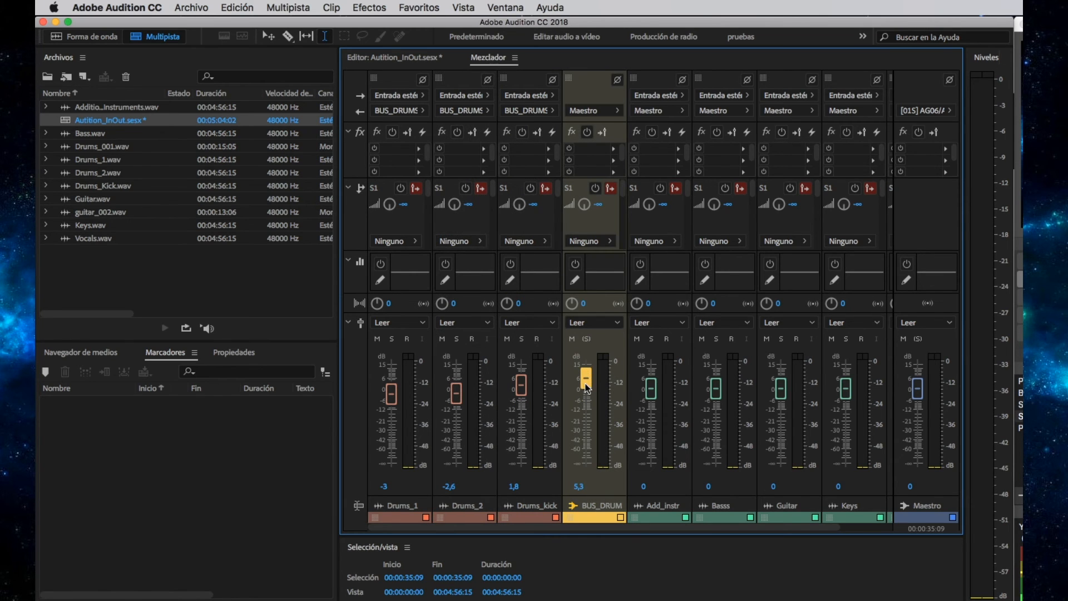
Play the session and solo the BUS_DRUMS bus with its drum tracks.
key("space")
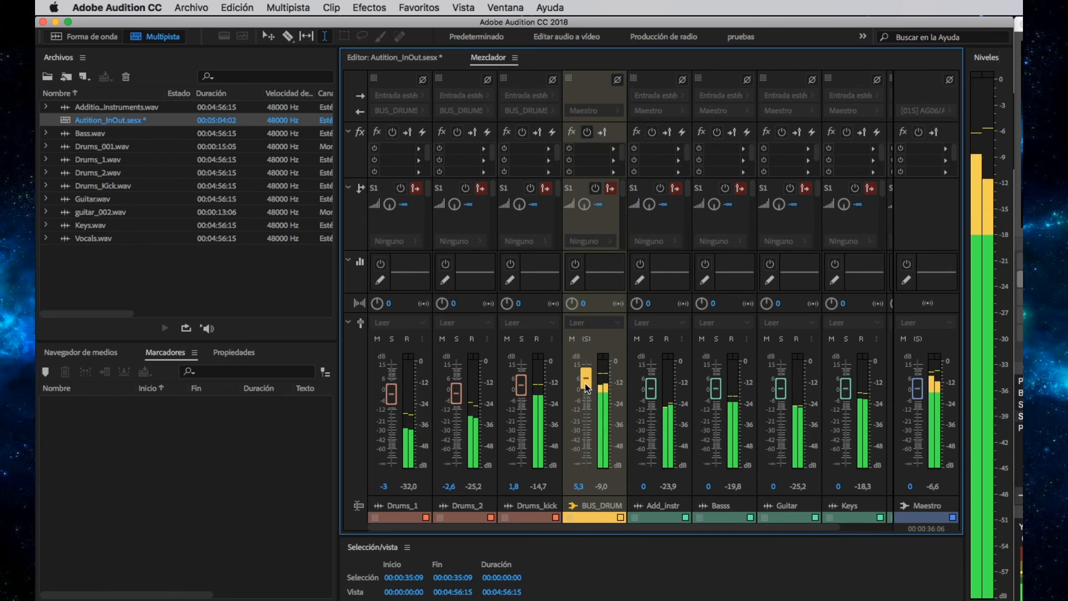
left_click(573, 341)
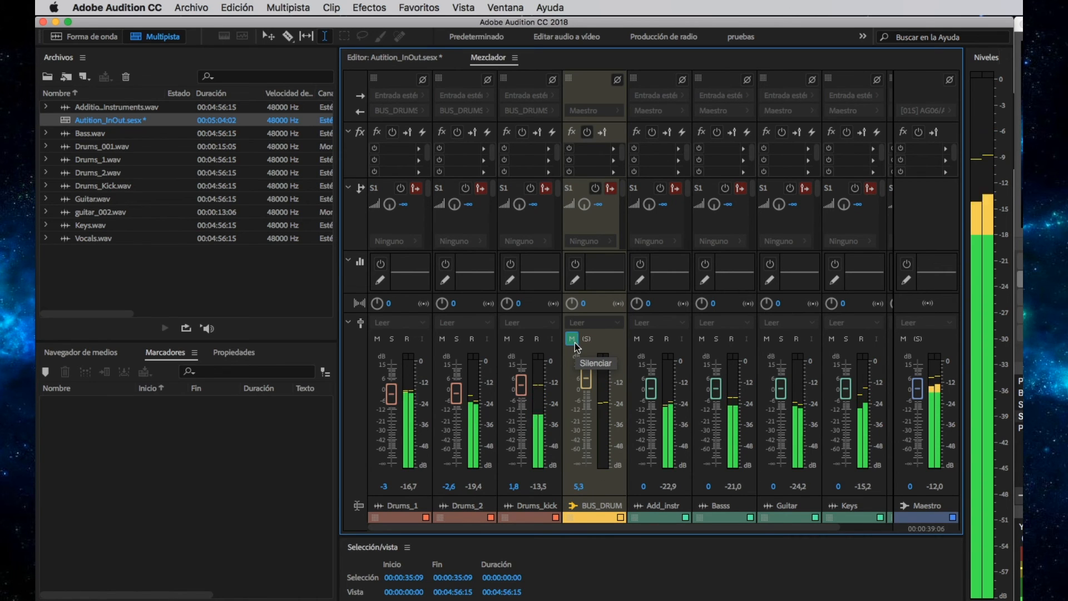
left_click(575, 340)
left_click(586, 339)
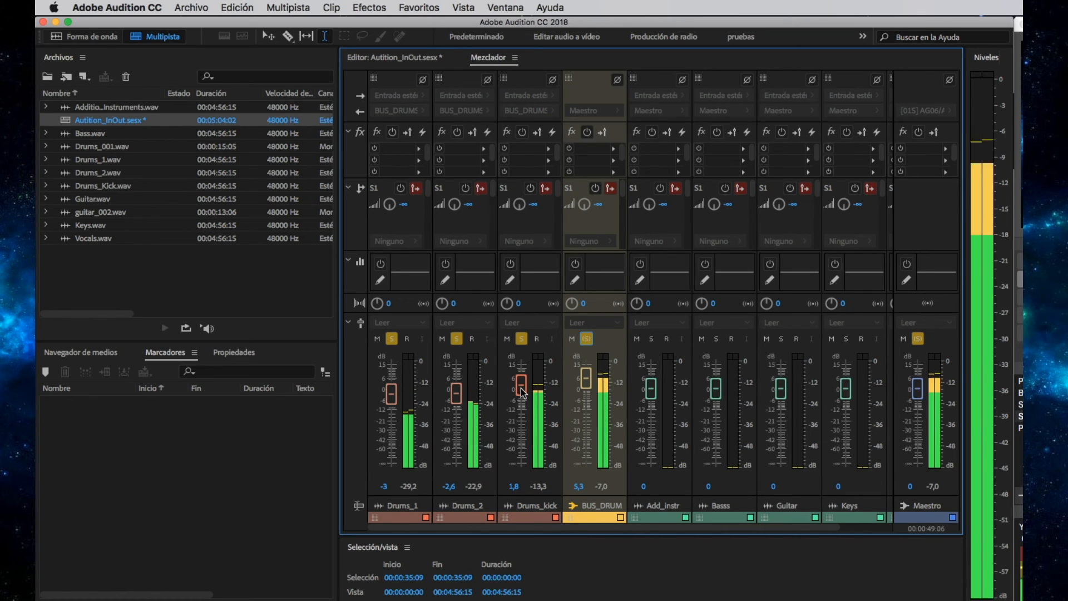
Raise Drums_kick to 5,6 dB and Drums_2 to 1,3 dB, and clear the bus solo.
left_click_drag(522, 384, 521, 378)
left_click_drag(456, 398, 456, 391)
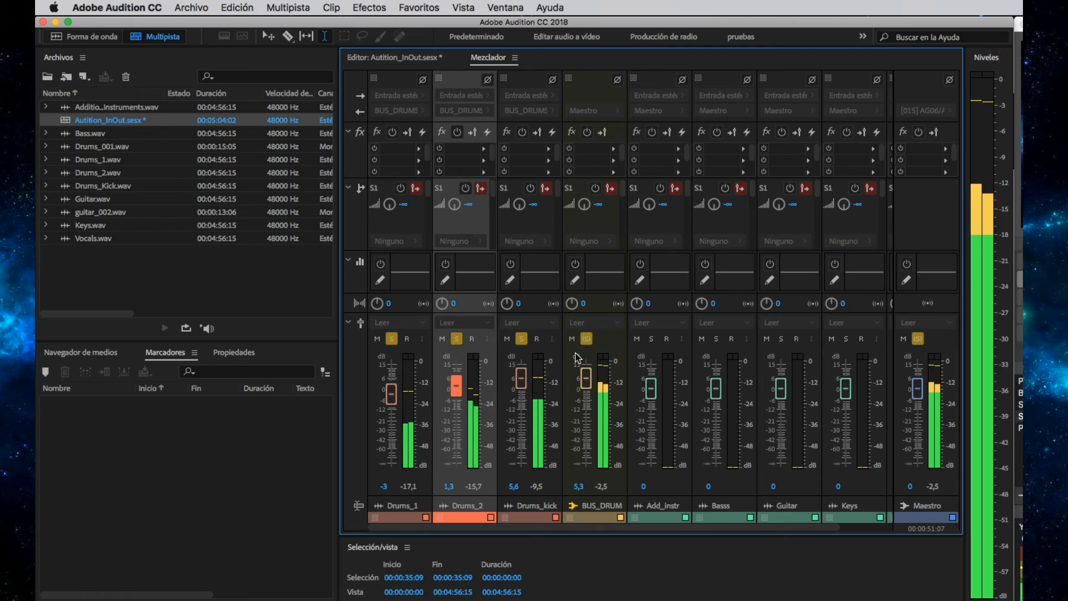
left_click(586, 340)
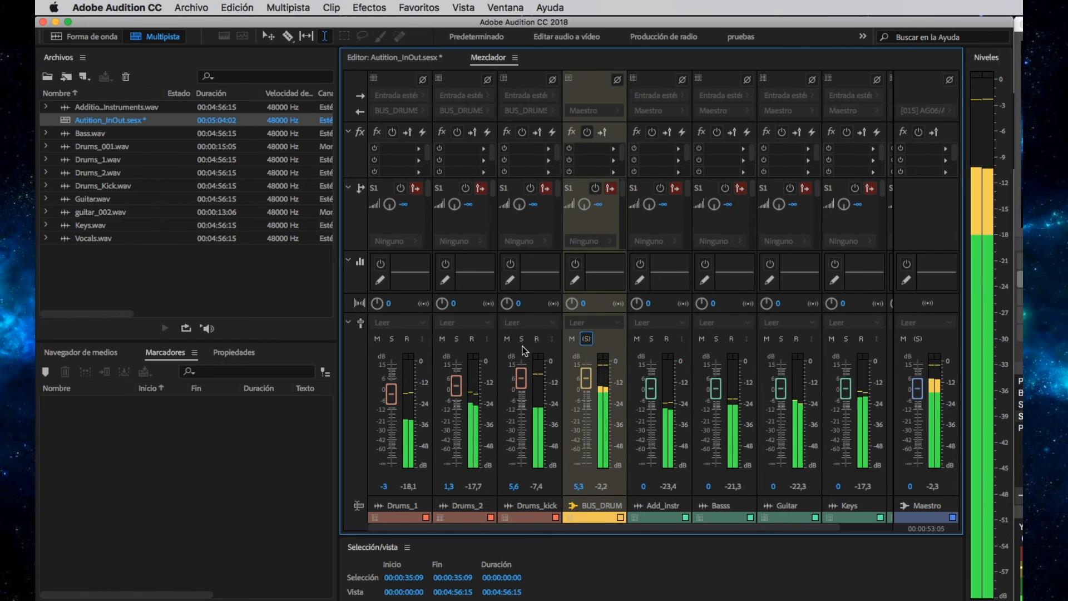
Solo Drums_1 and Drums_2 and pan them hard left (L100) and hard right (R100).
left_click(456, 338)
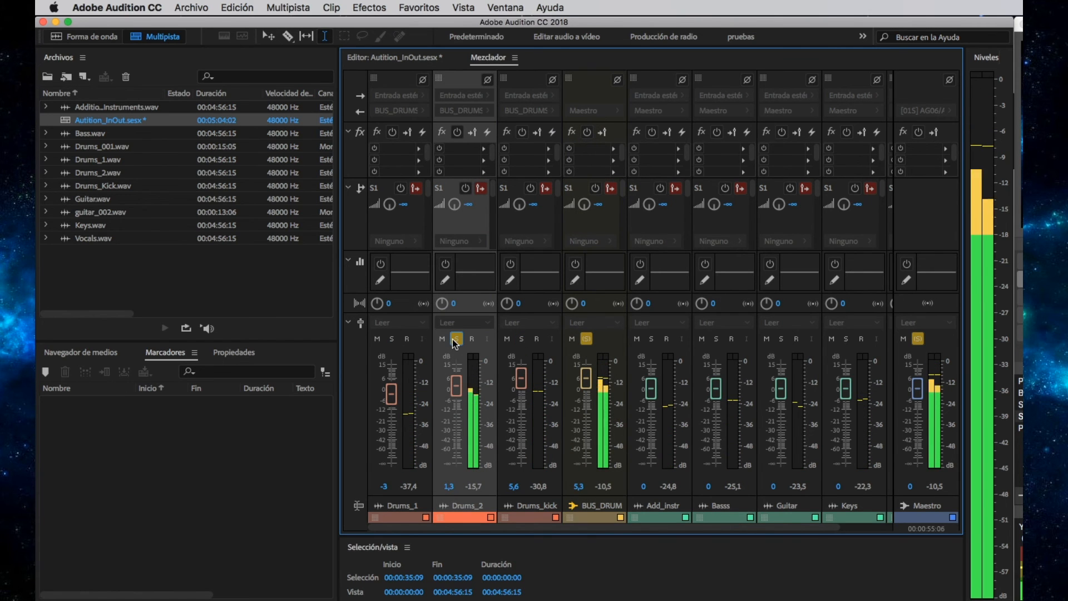
left_click(392, 340)
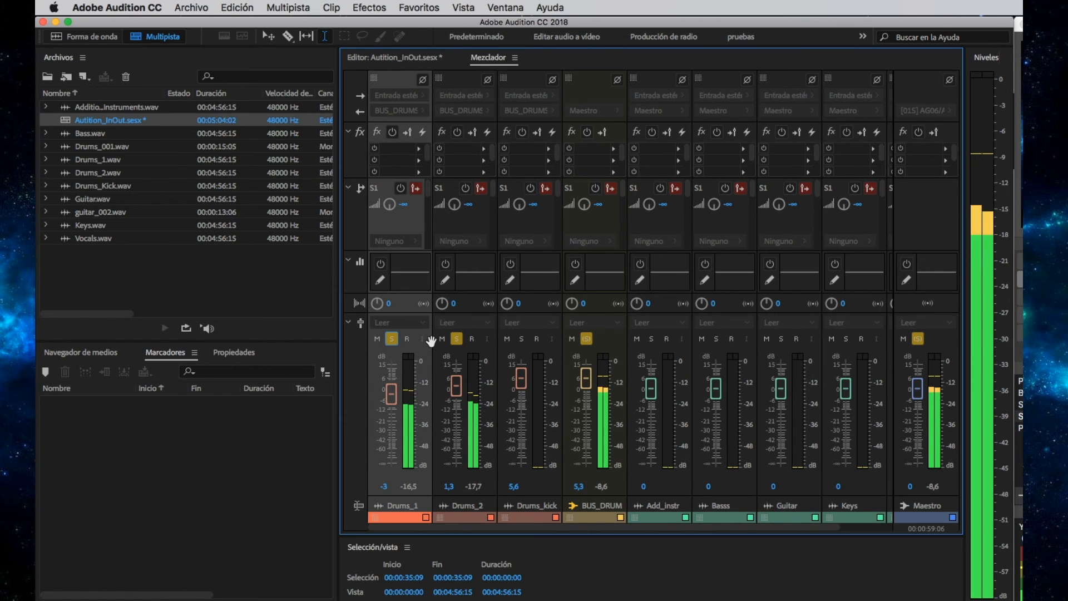
left_click_drag(382, 305, 372, 444)
left_click_drag(443, 304, 572, 71)
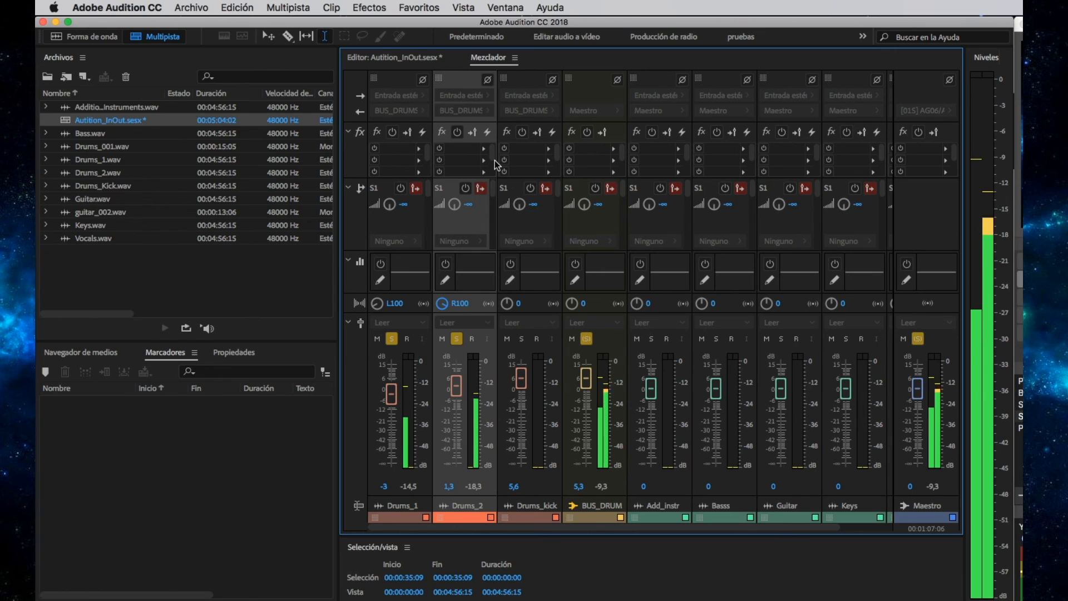
Clear all solos, lower BUS_DRUMS to 1,5 dB and stop playback.
left_click(523, 342)
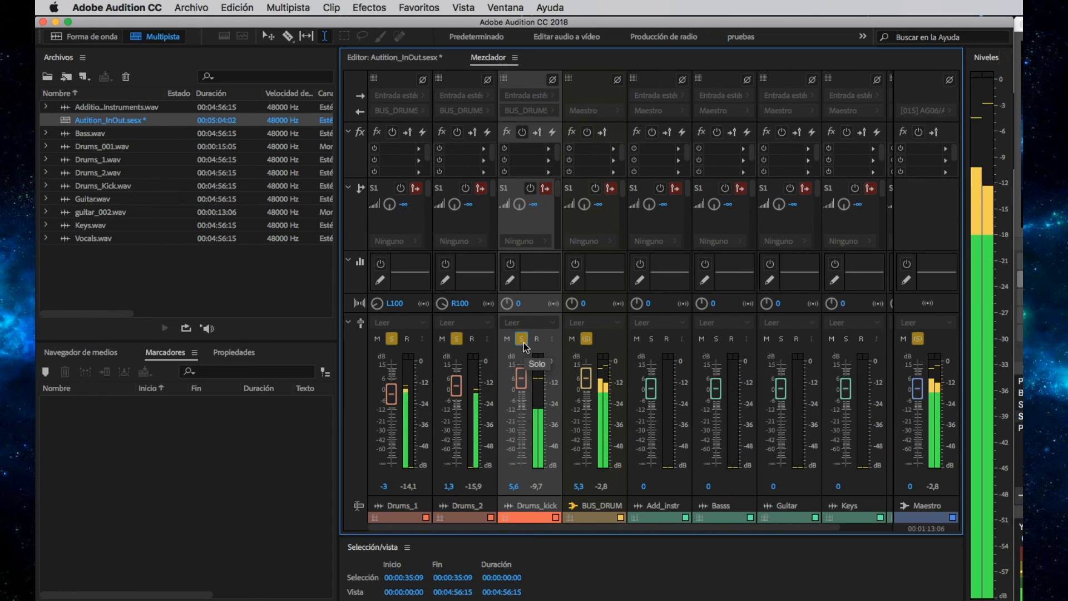
left_click(587, 339)
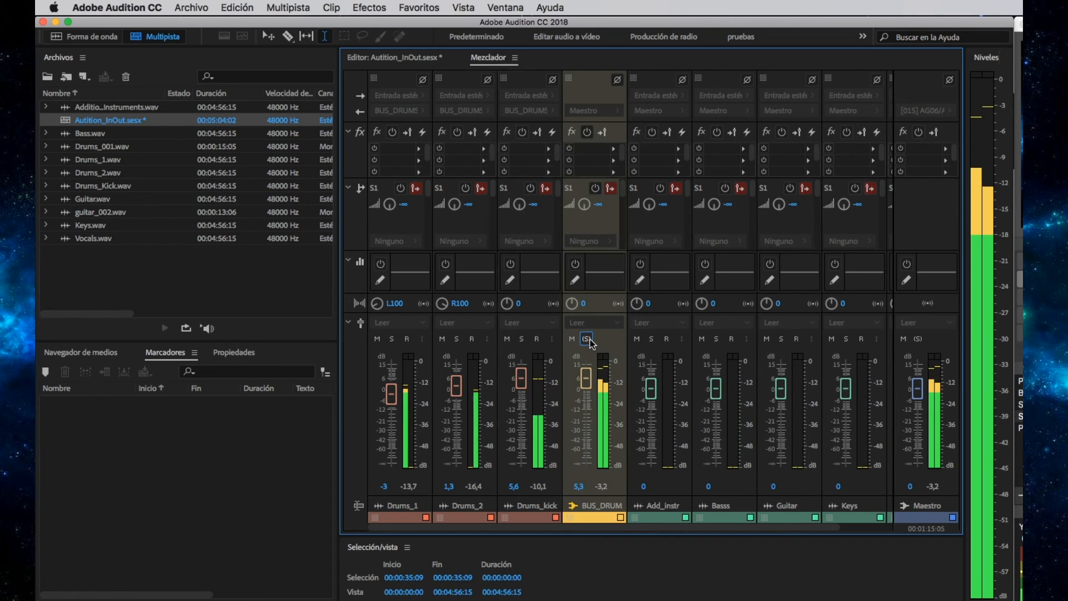
left_click_drag(585, 377, 580, 382)
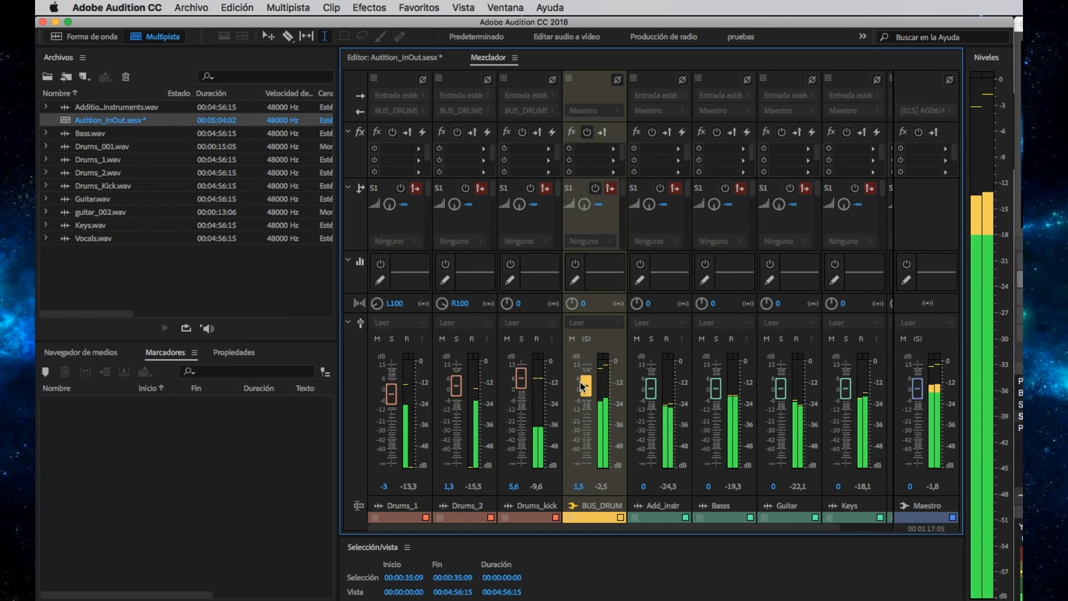
key("space")
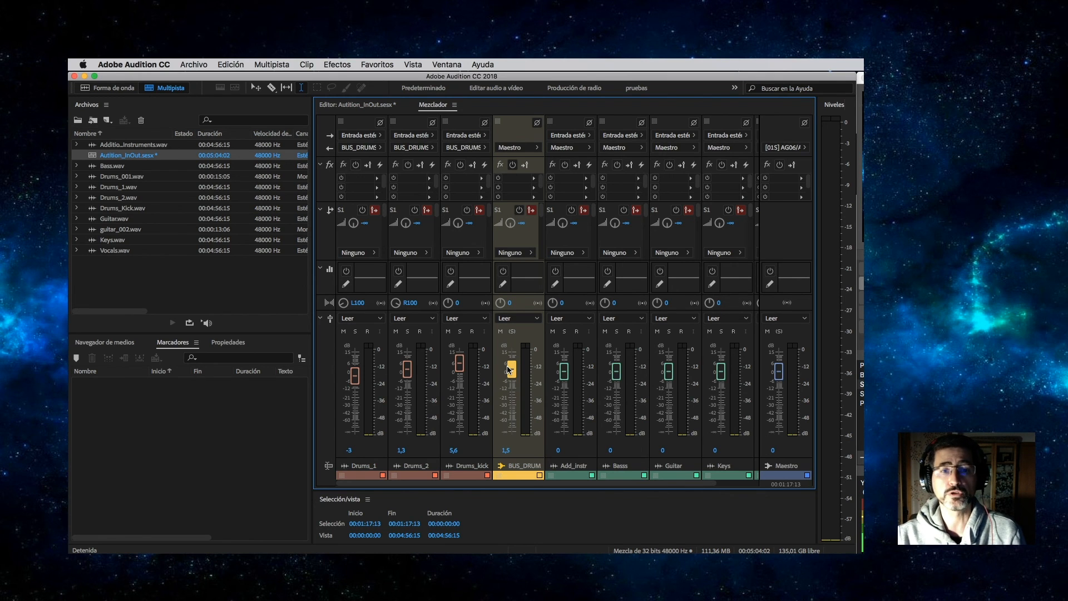
Insert Amplitud y compresión > Procesamiento dinámico on the BUS_DRUMS bus.
left_click(533, 179)
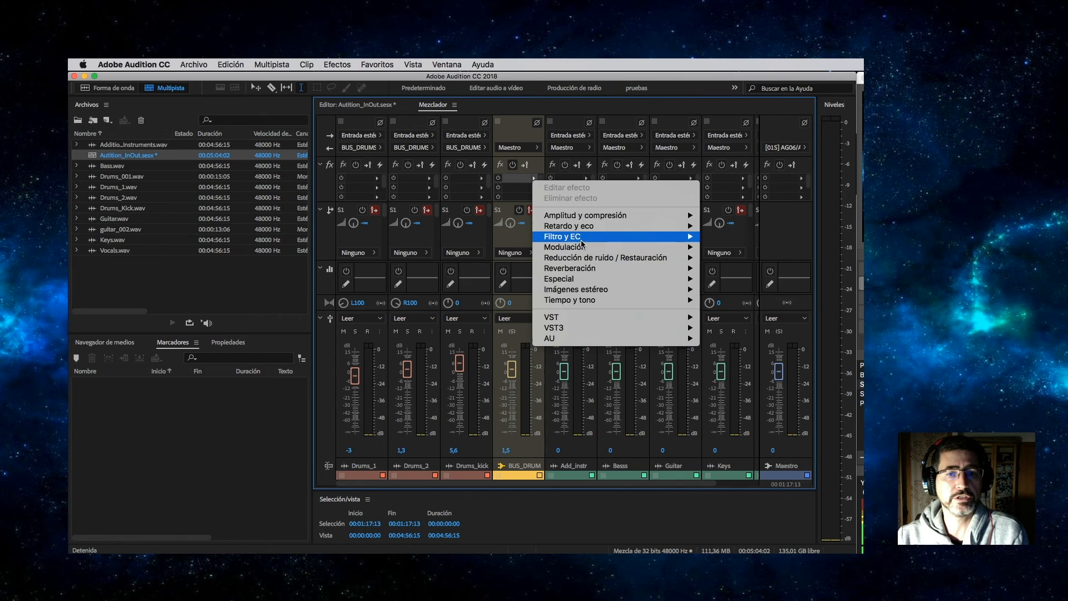
mouse_move(587, 219)
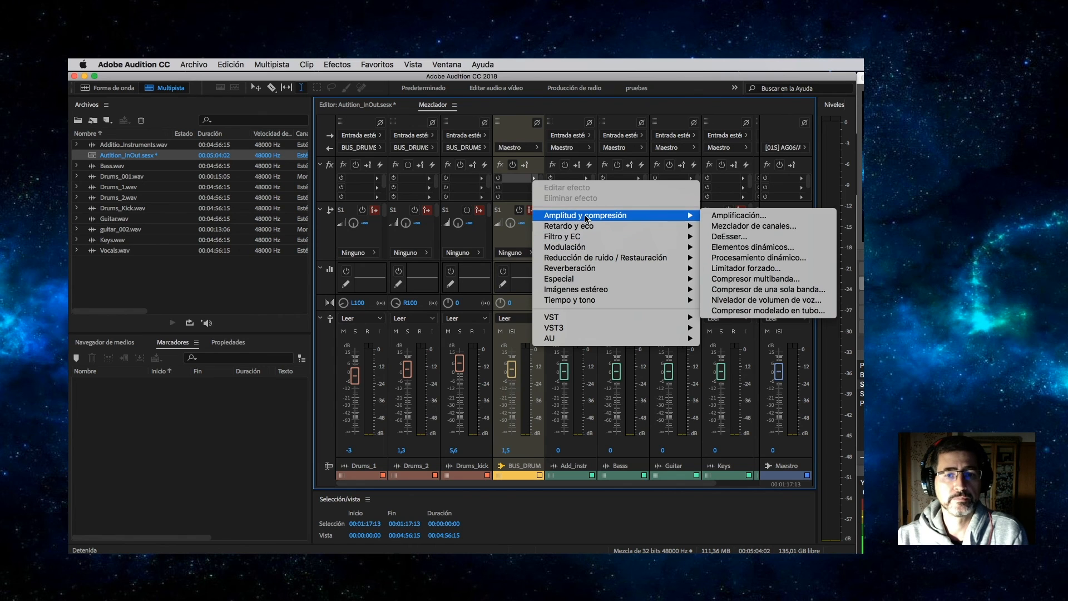
left_click(762, 257)
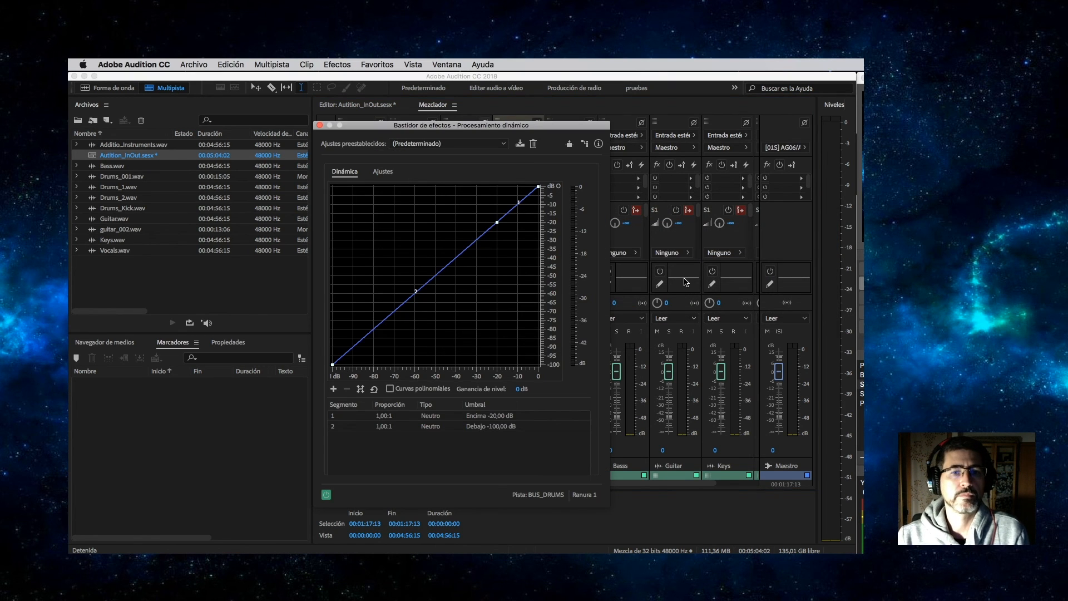
Compress at 2,77:1 above -29,46 dB with a 144 ms attack, then close the effect.
key("space")
left_click_drag(538, 187, 478, 240)
left_click_drag(539, 213, 539, 221)
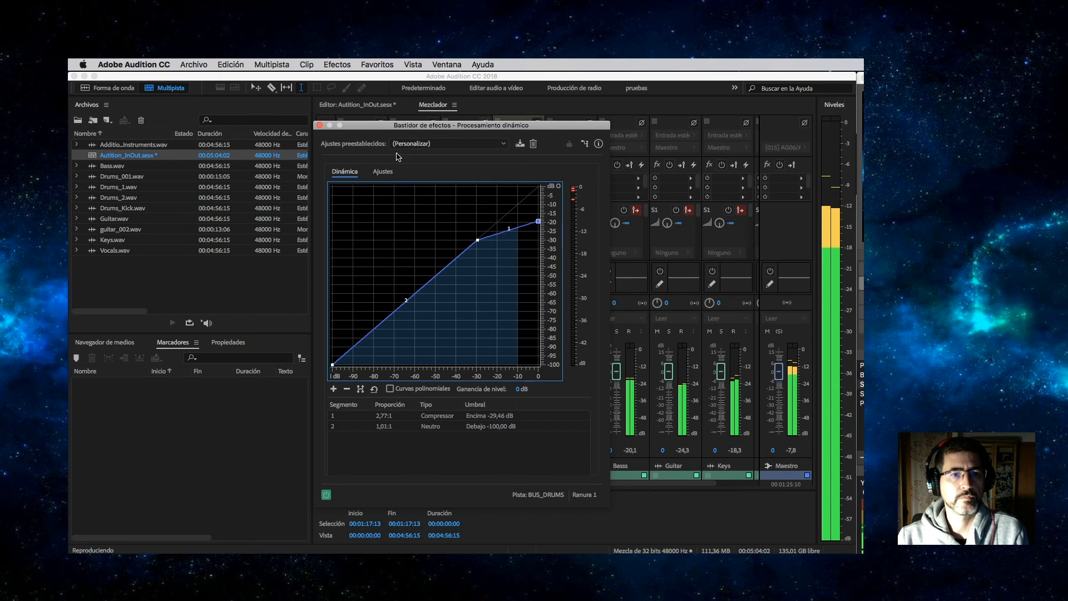
left_click(383, 172)
left_click_drag(396, 284, 433, 283)
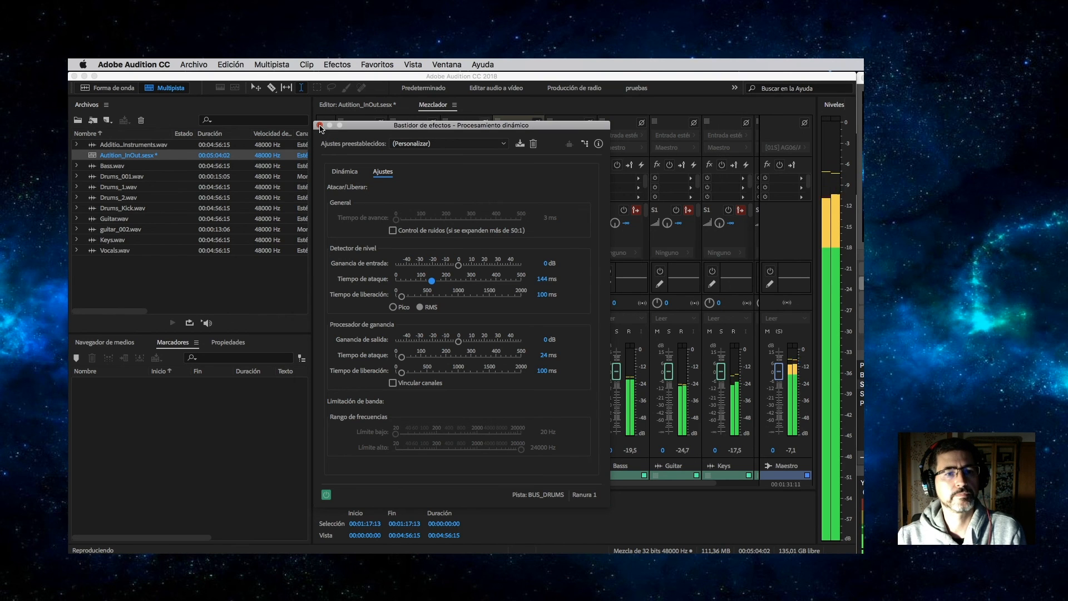
left_click(320, 126)
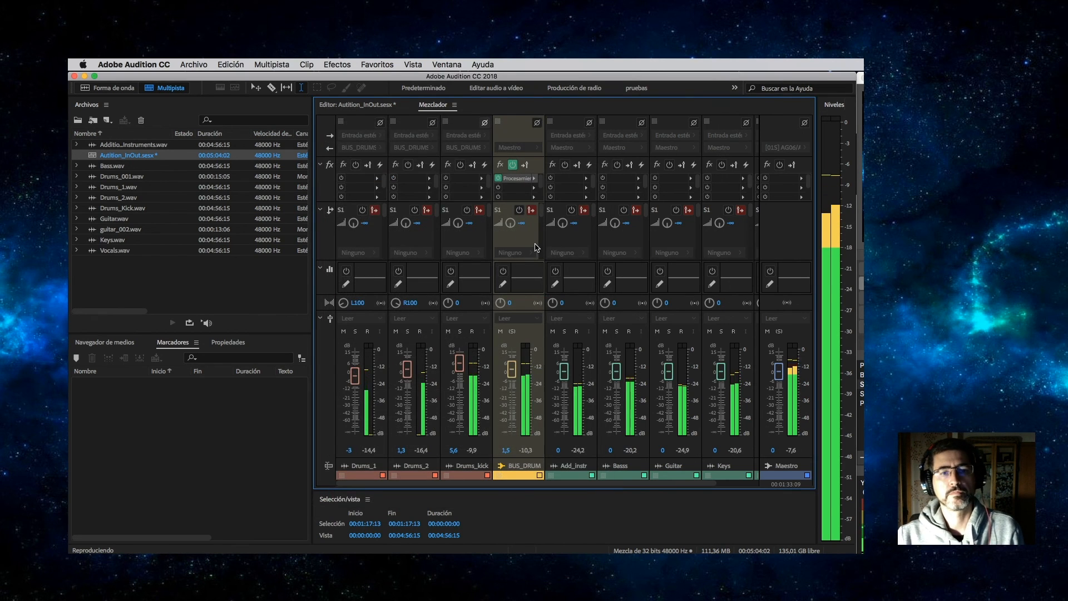